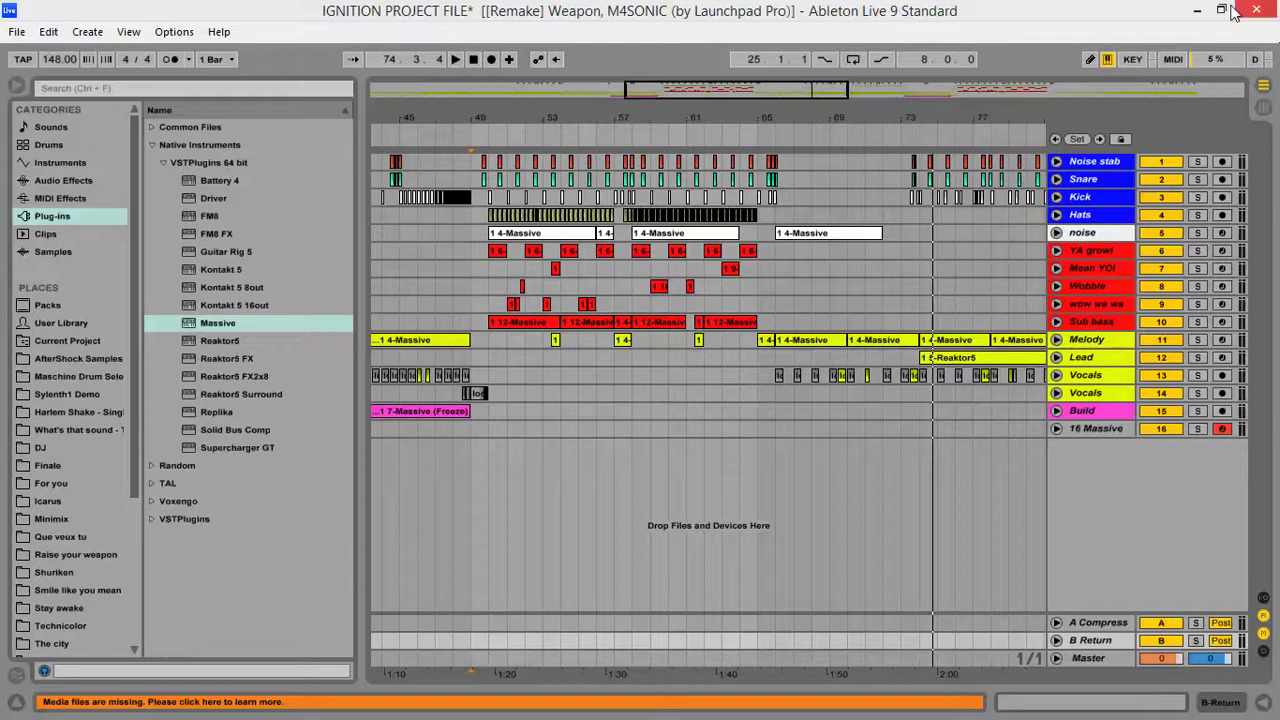
- Solo the Wobble track and play its clip from bar 110
{"action": "left_click_drag", "start_coordinate": [1042, 110], "coordinate": [125, 110]}
{"action": "left_click_drag", "start_coordinate": [691, 113], "coordinate": [800, 199]}
{"action": "left_click", "coordinate": [1197, 286]}
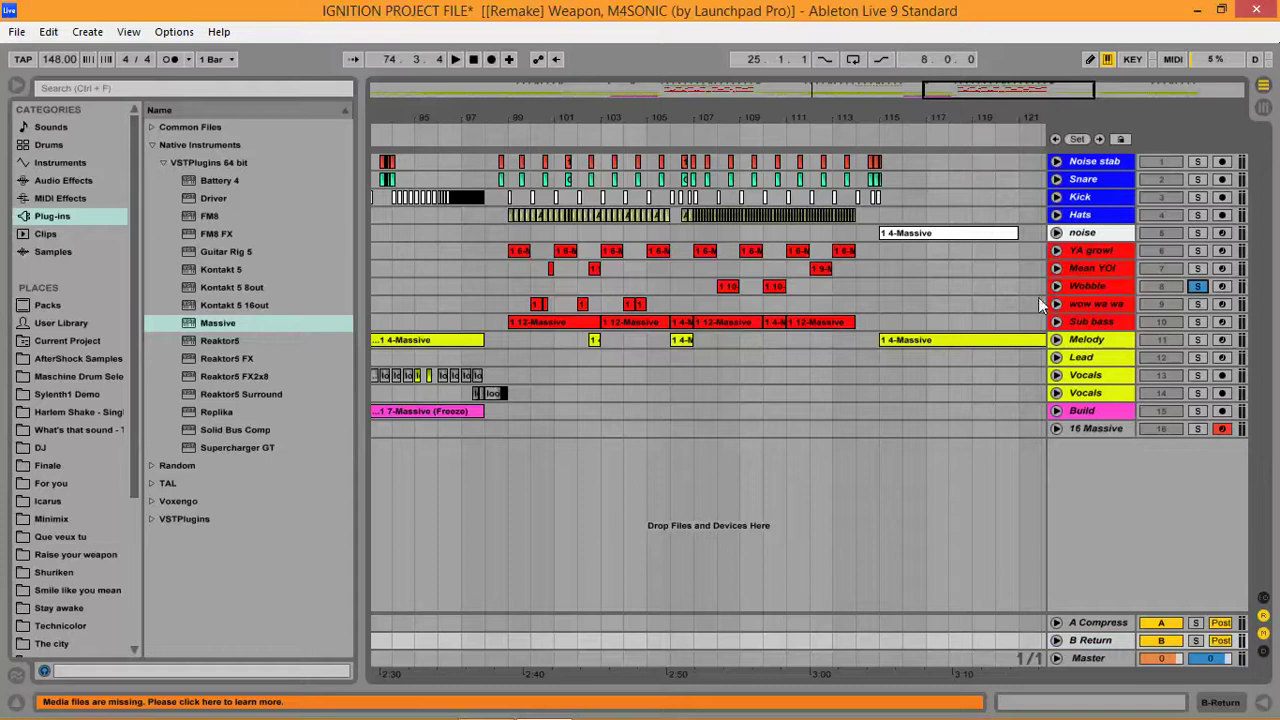
{"action": "left_click", "coordinate": [762, 289]}
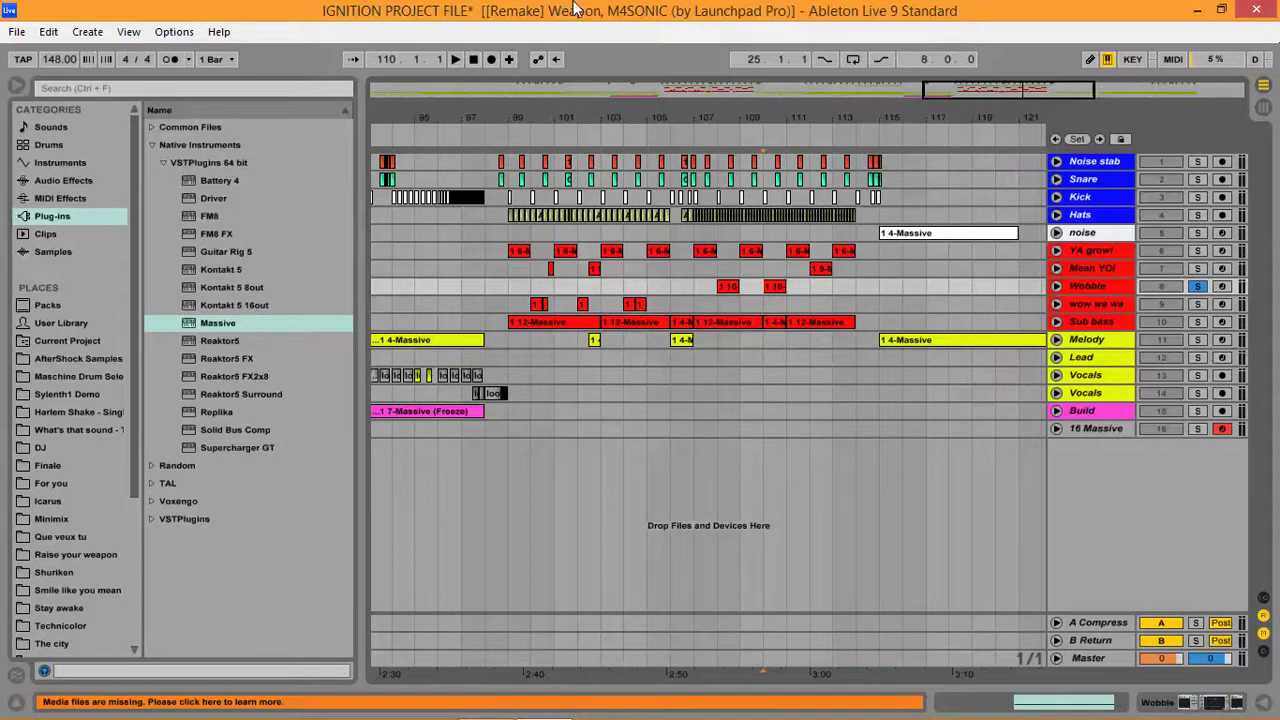
{"action": "left_click", "coordinate": [456, 60]}
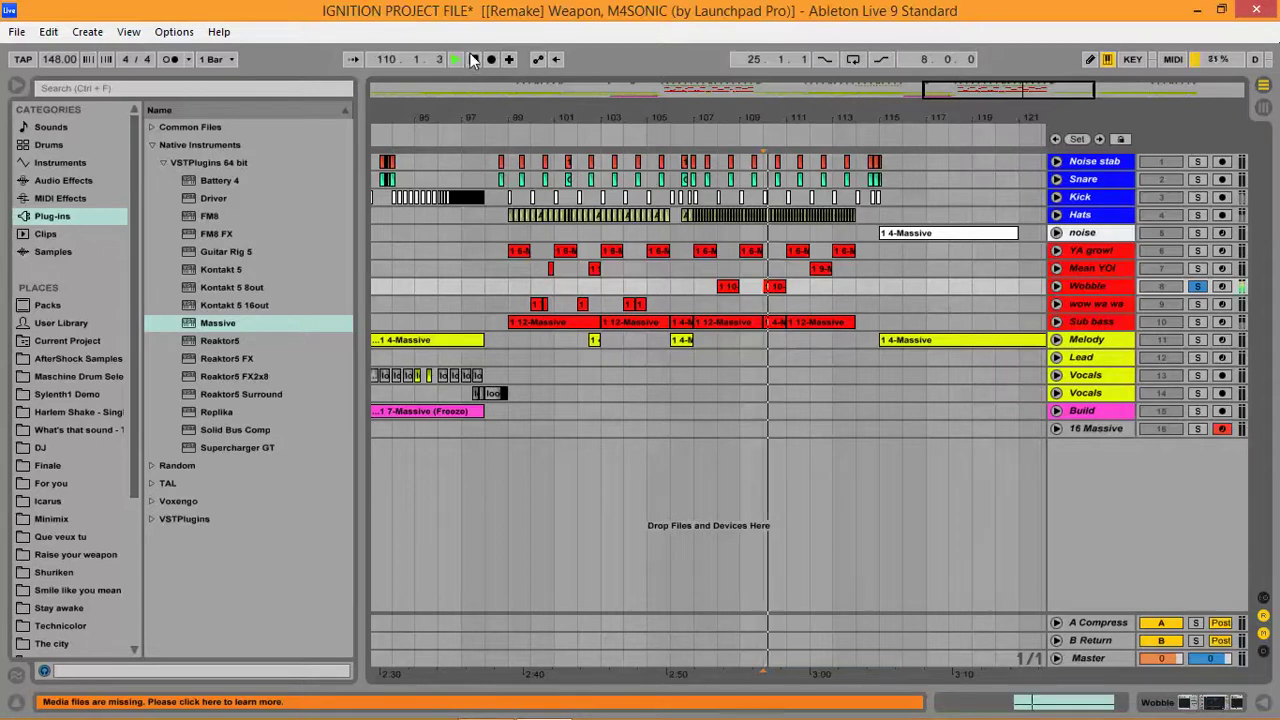
{"action": "left_click", "coordinate": [474, 60]}
- Play the soloed Wobble clip from bar 59, stop playback and unsolo the track
{"action": "left_click_drag", "start_coordinate": [458, 106], "coordinate": [719, 267]}
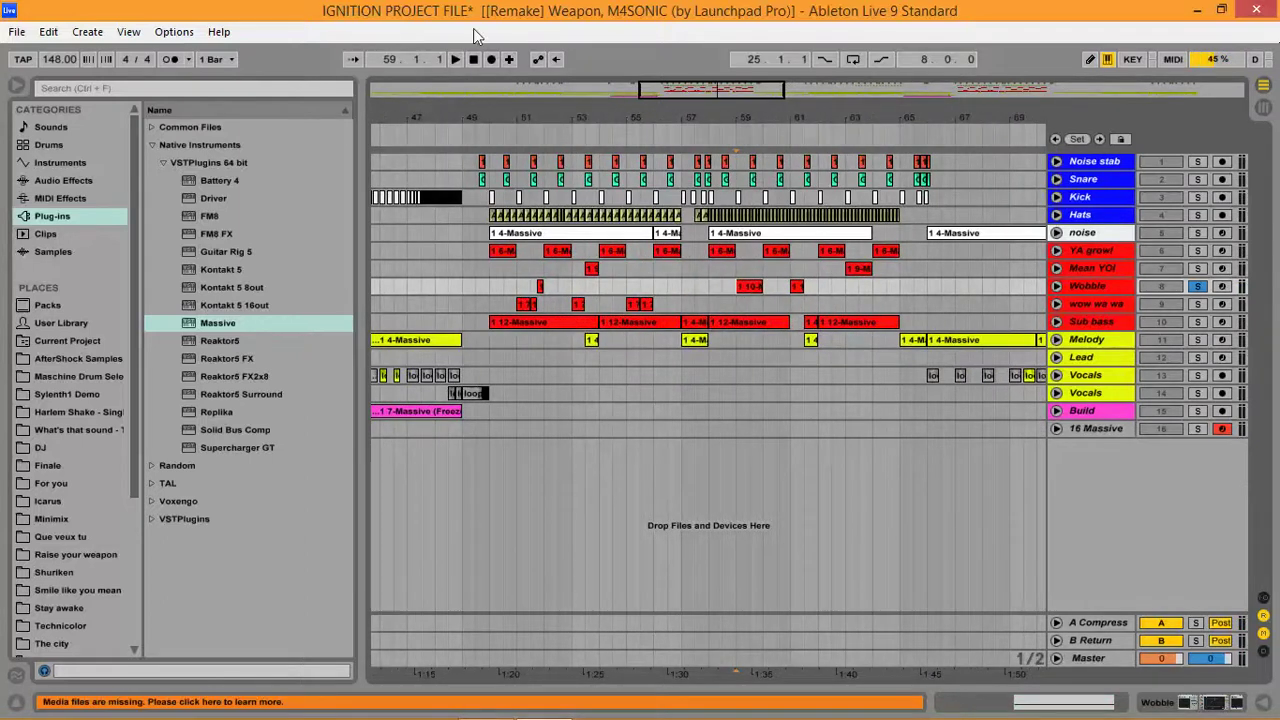
{"action": "left_click", "coordinate": [457, 61]}
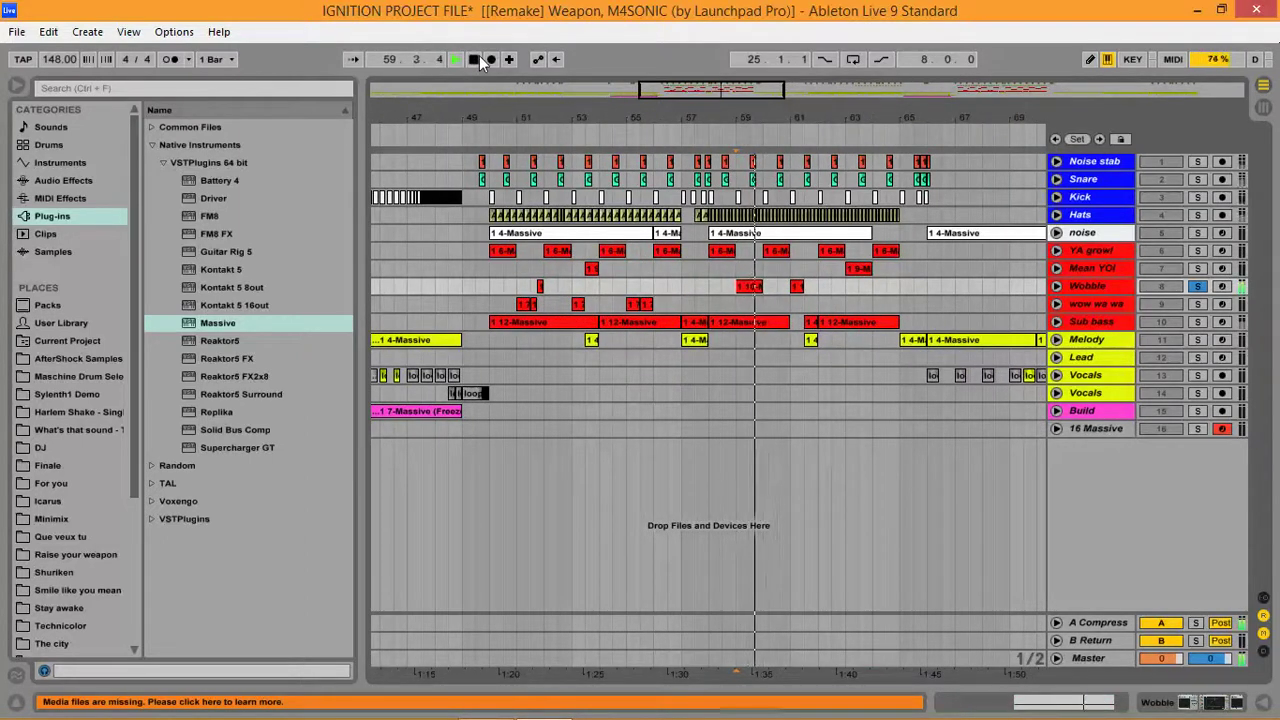
{"action": "left_click", "coordinate": [478, 60]}
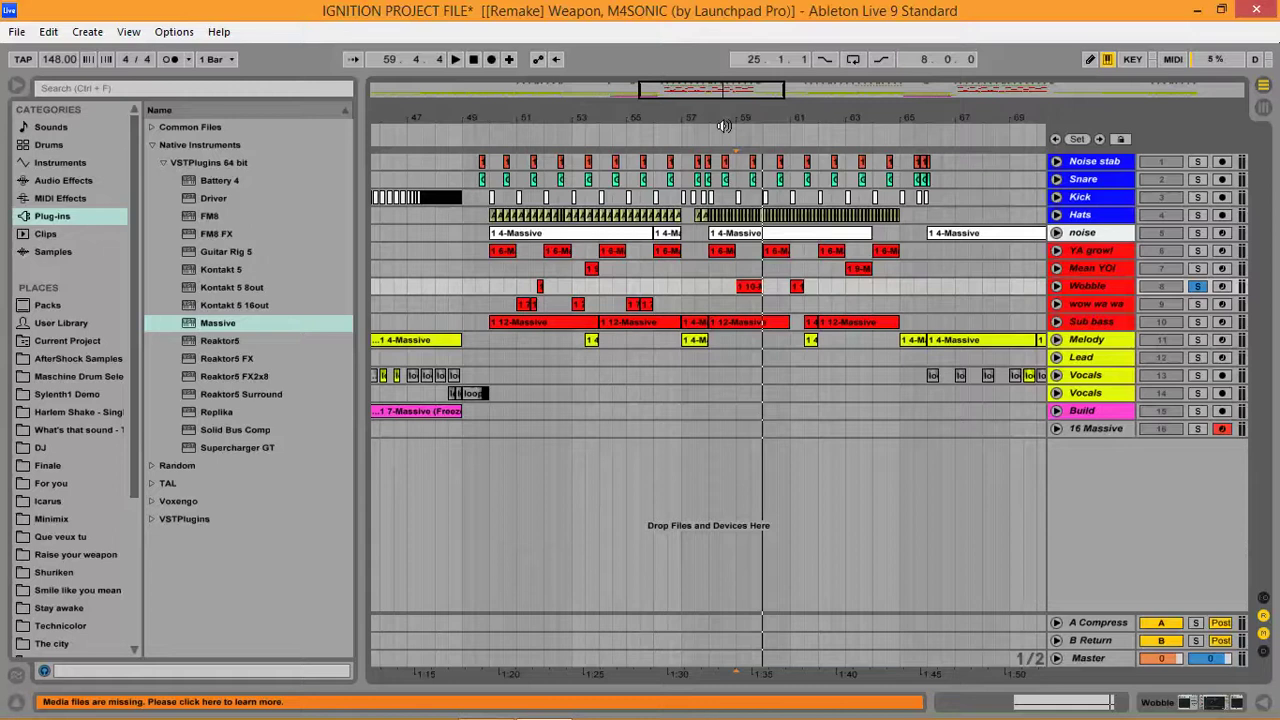
{"action": "left_click", "coordinate": [1197, 287]}
- Show the Massive plug-in on the 16 Massive track, start a new sound and reposition the plug-in window
{"action": "double_click", "coordinate": [1078, 428]}
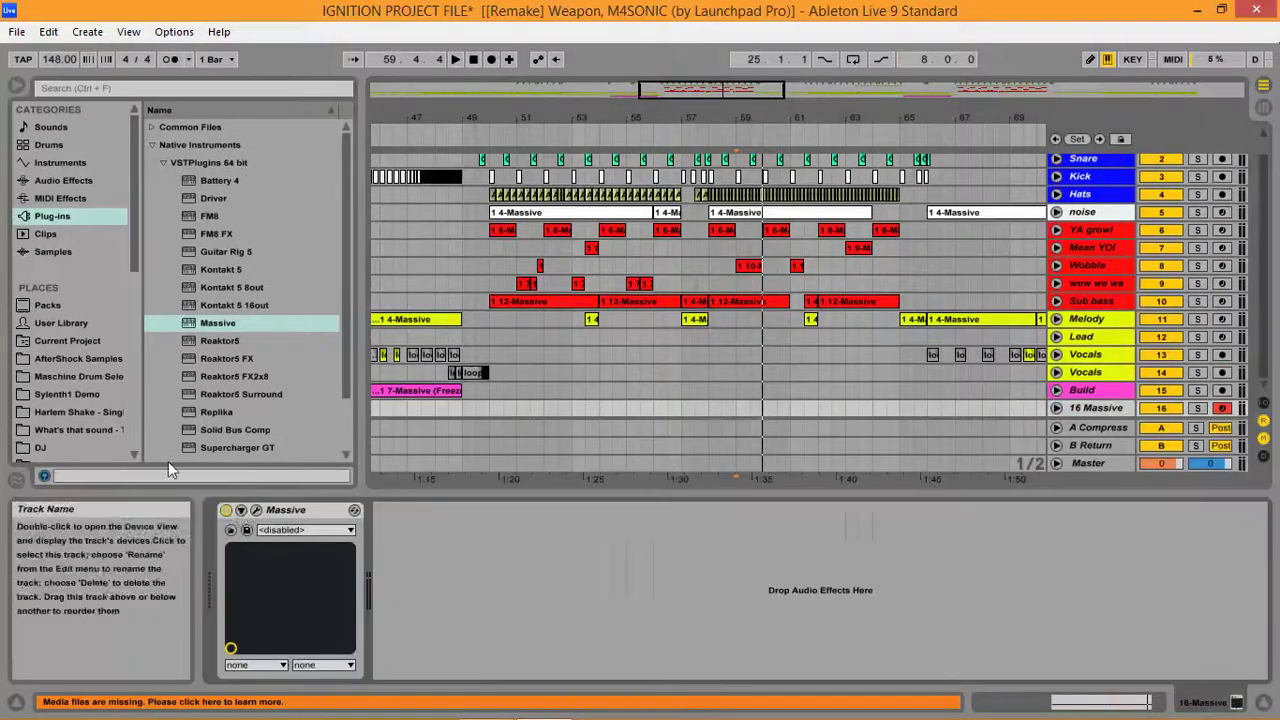
{"action": "left_click", "coordinate": [264, 523]}
{"action": "left_click", "coordinate": [351, 49]}
{"action": "left_click", "coordinate": [369, 57]}
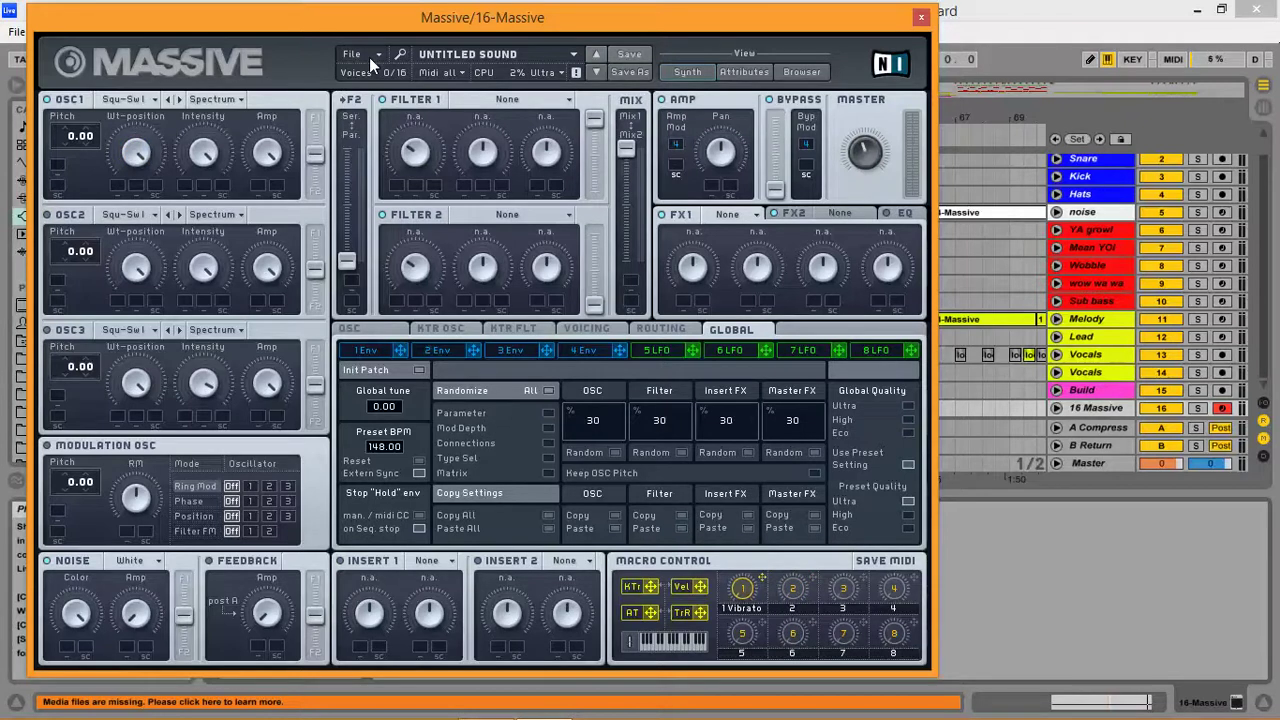
{"action": "left_click_drag", "start_coordinate": [403, 28], "coordinate": [645, 40]}
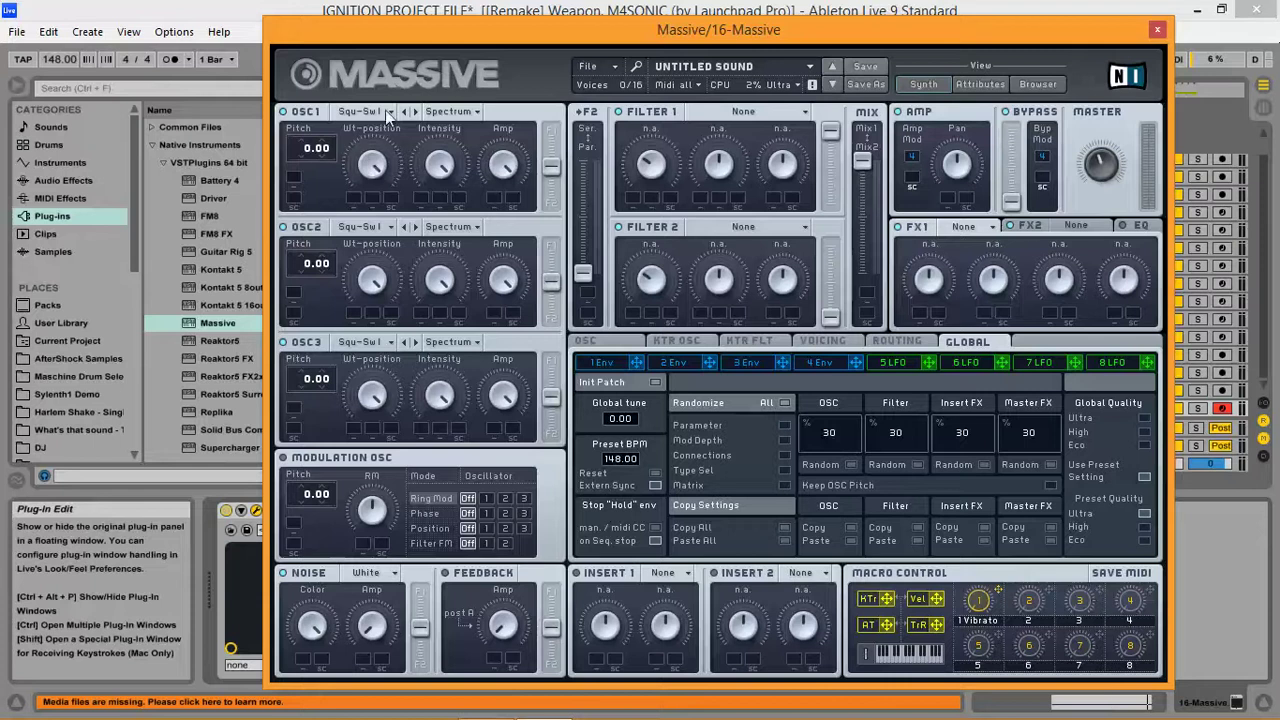
- Set OSC1 to Formant mode and give OSC2 the Formant Saw wavetable, also in Formant mode
{"action": "left_click", "coordinate": [452, 112]}
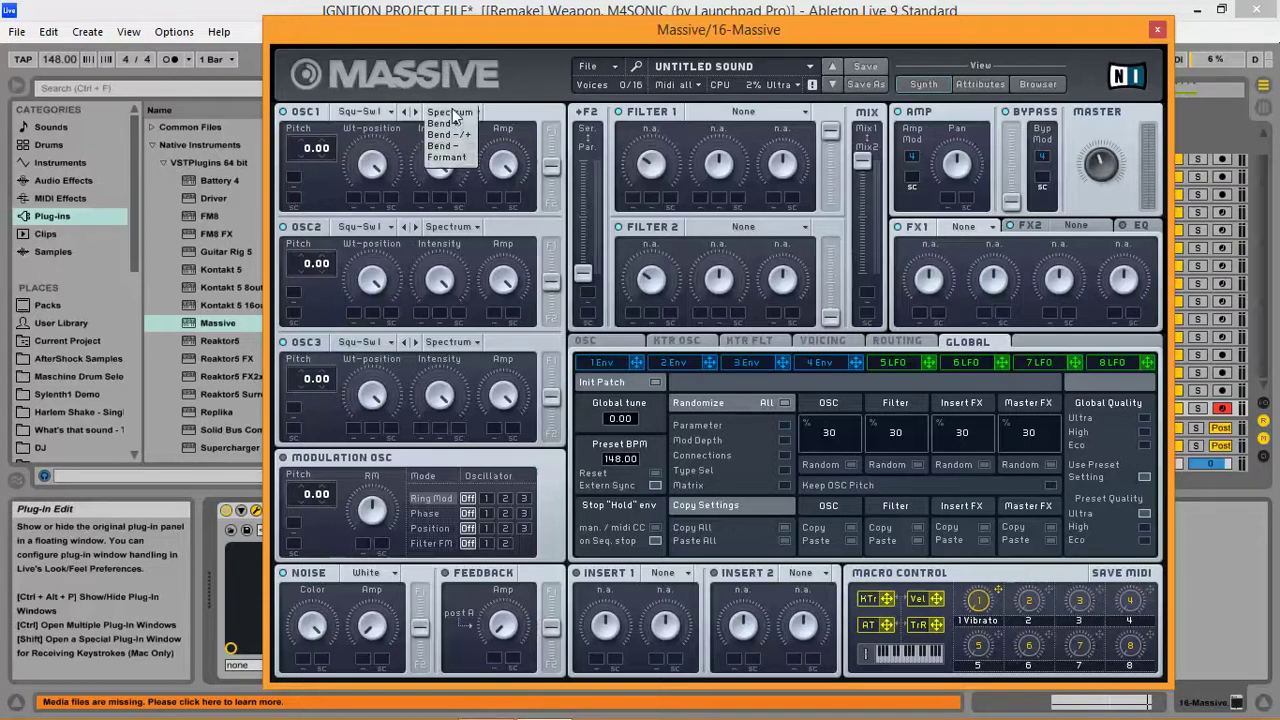
{"action": "left_click", "coordinate": [450, 173]}
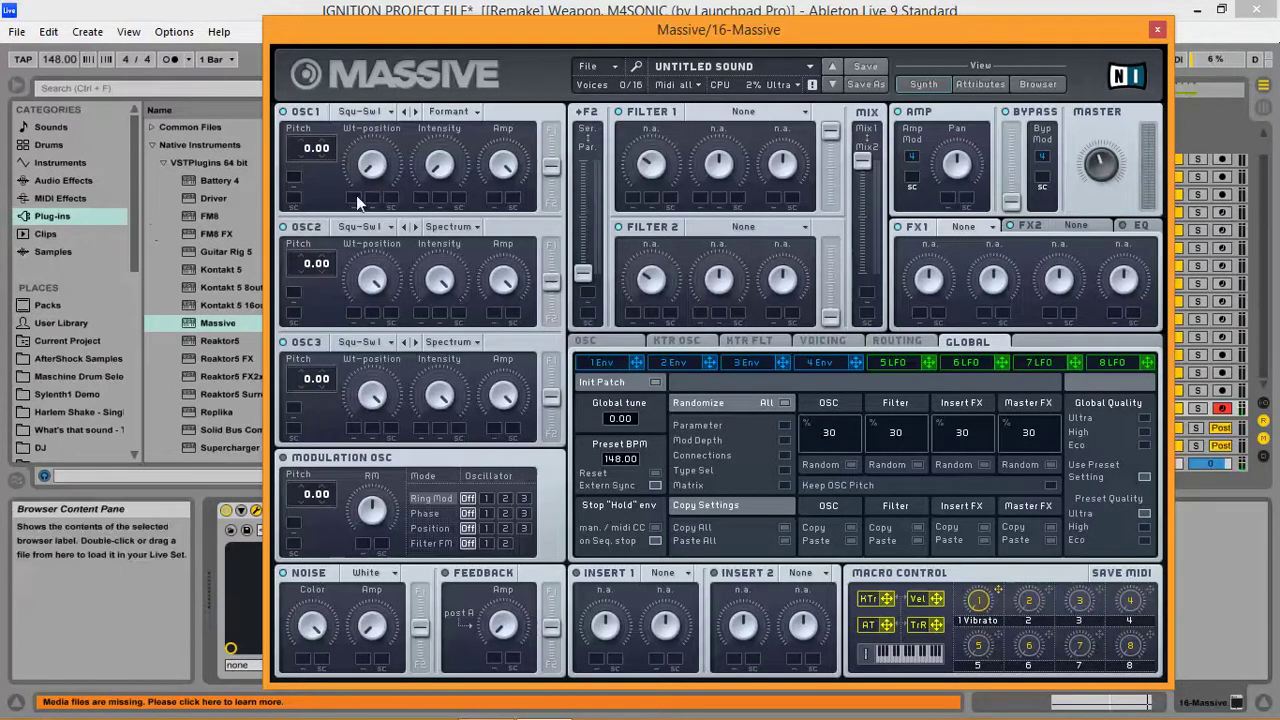
{"action": "left_click", "coordinate": [369, 225]}
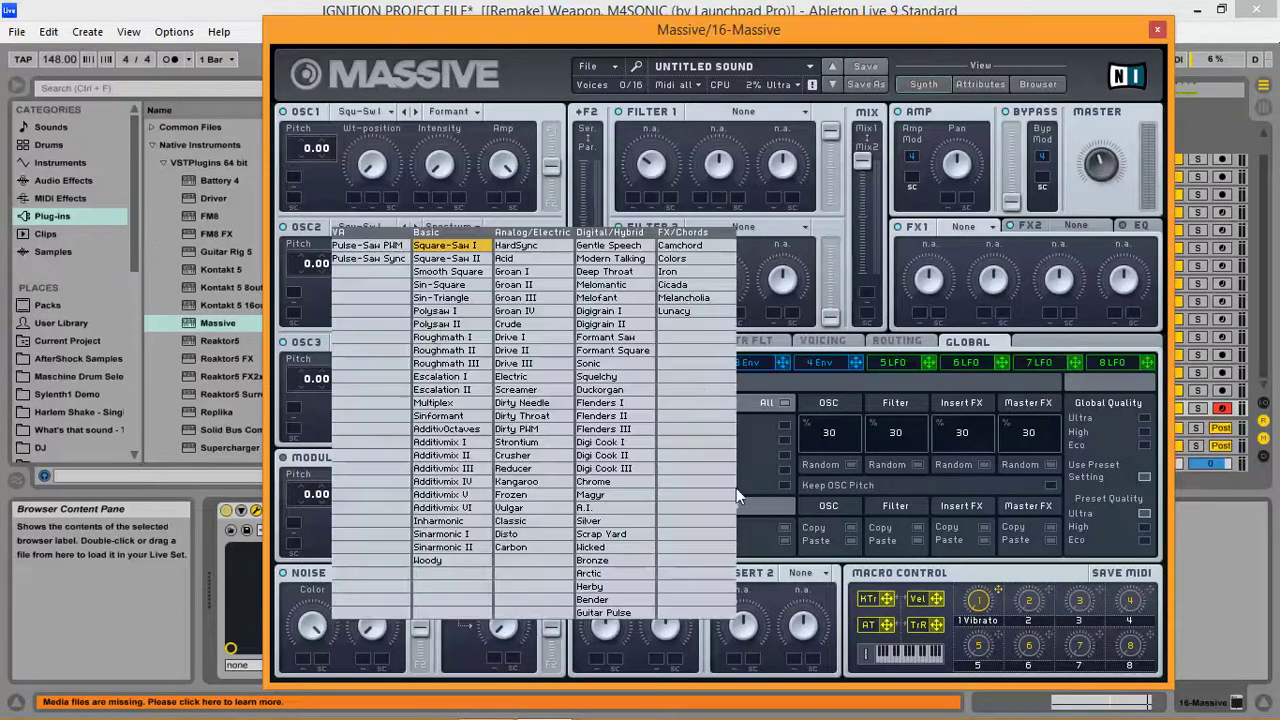
{"action": "left_click", "coordinate": [612, 345]}
{"action": "left_click", "coordinate": [432, 226]}
{"action": "left_click", "coordinate": [445, 239]}
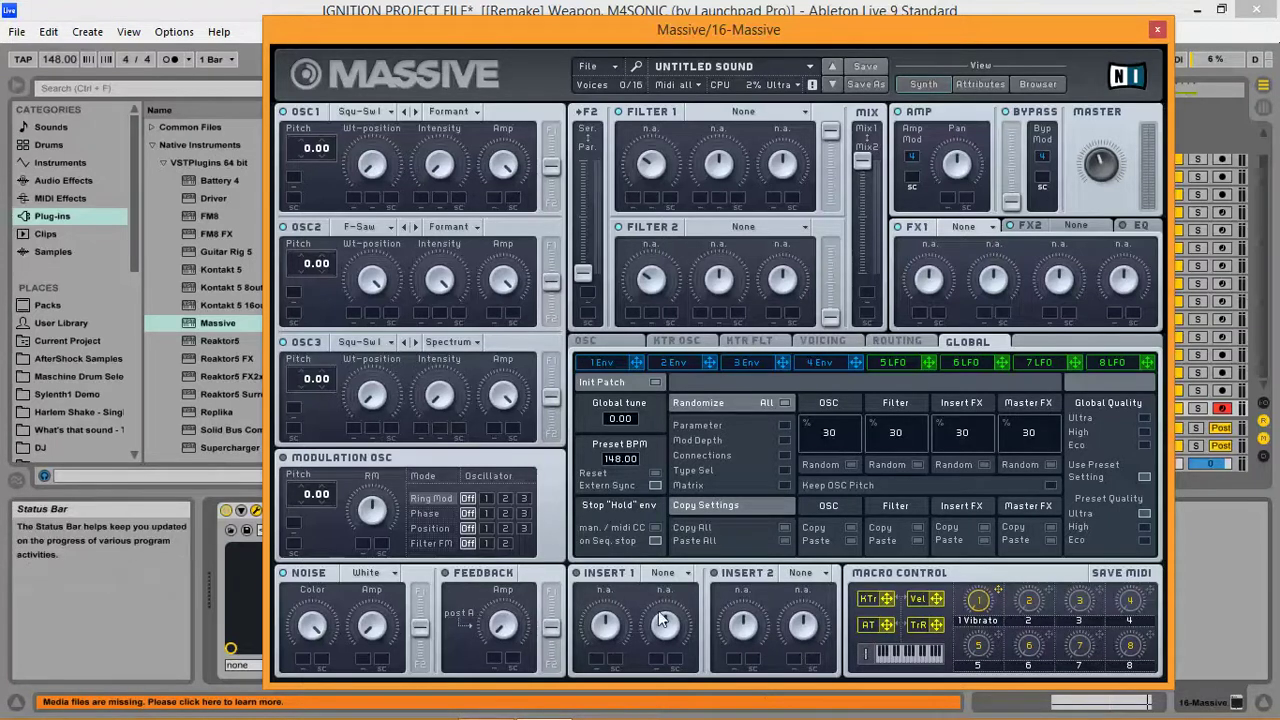
- Load Parabolic Shaper in Insert 1 and Hardclipper in Insert 2
{"action": "left_click", "coordinate": [680, 576]}
{"action": "left_click", "coordinate": [690, 662]}
{"action": "left_click", "coordinate": [826, 575]}
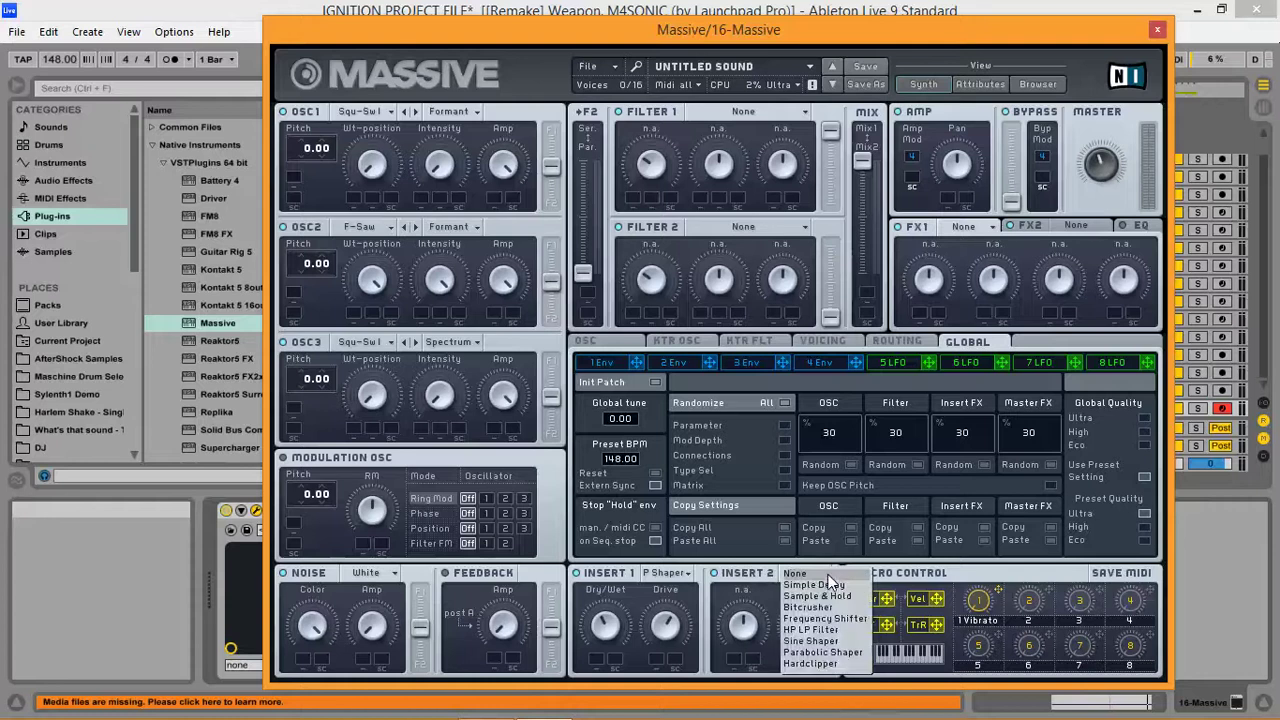
{"action": "left_click", "coordinate": [830, 664]}
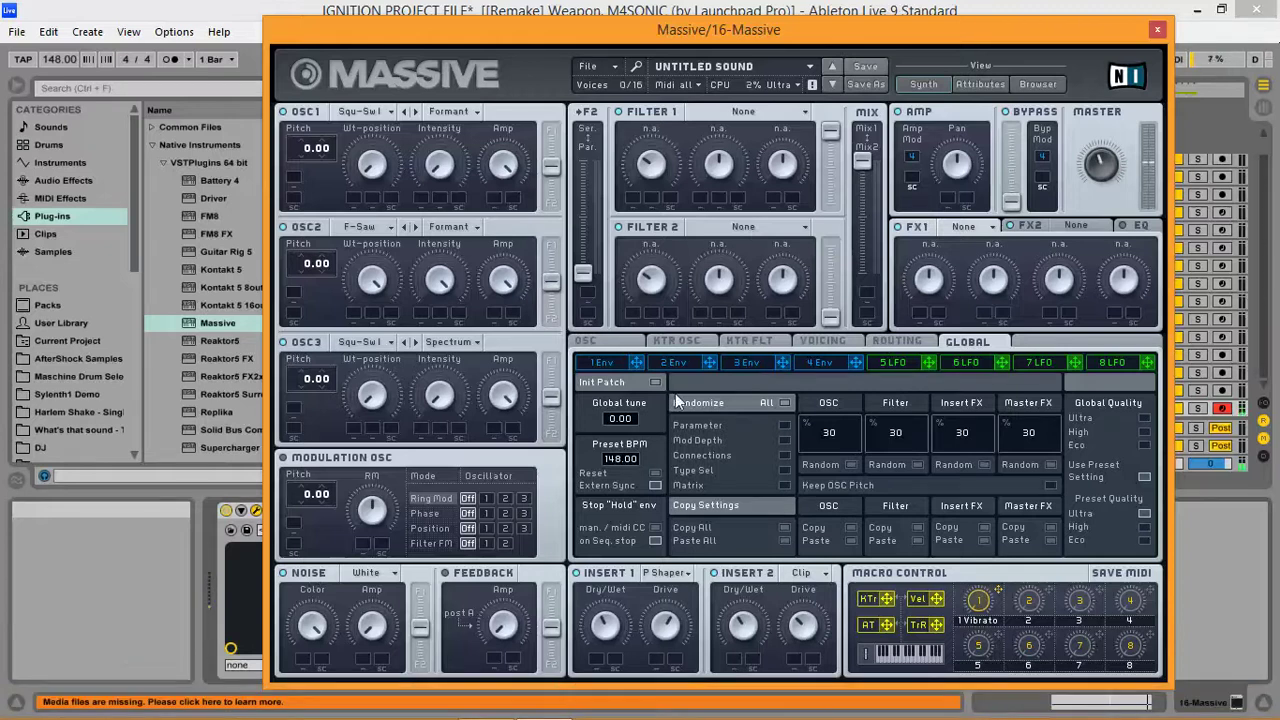
- Set Filter 1 to Scream with the cutoff fully open and the resonance raised to its midpoint
{"action": "left_click", "coordinate": [738, 113]}
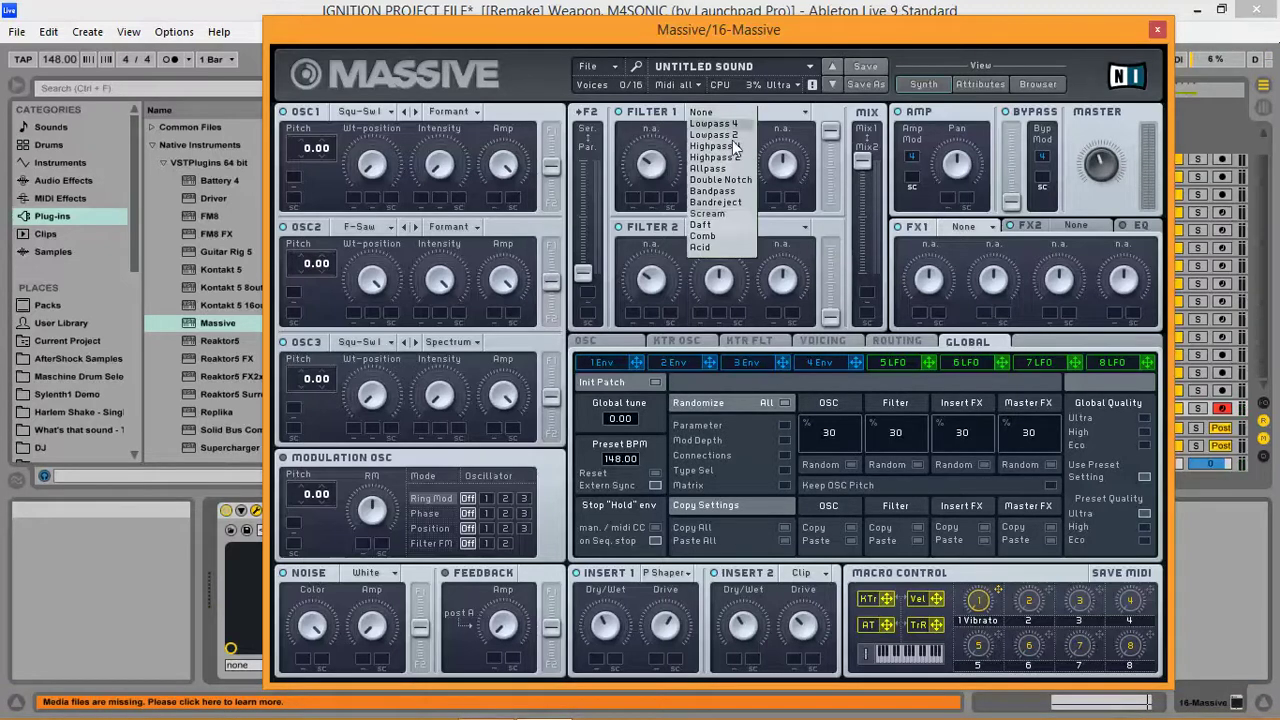
{"action": "left_click", "coordinate": [708, 213]}
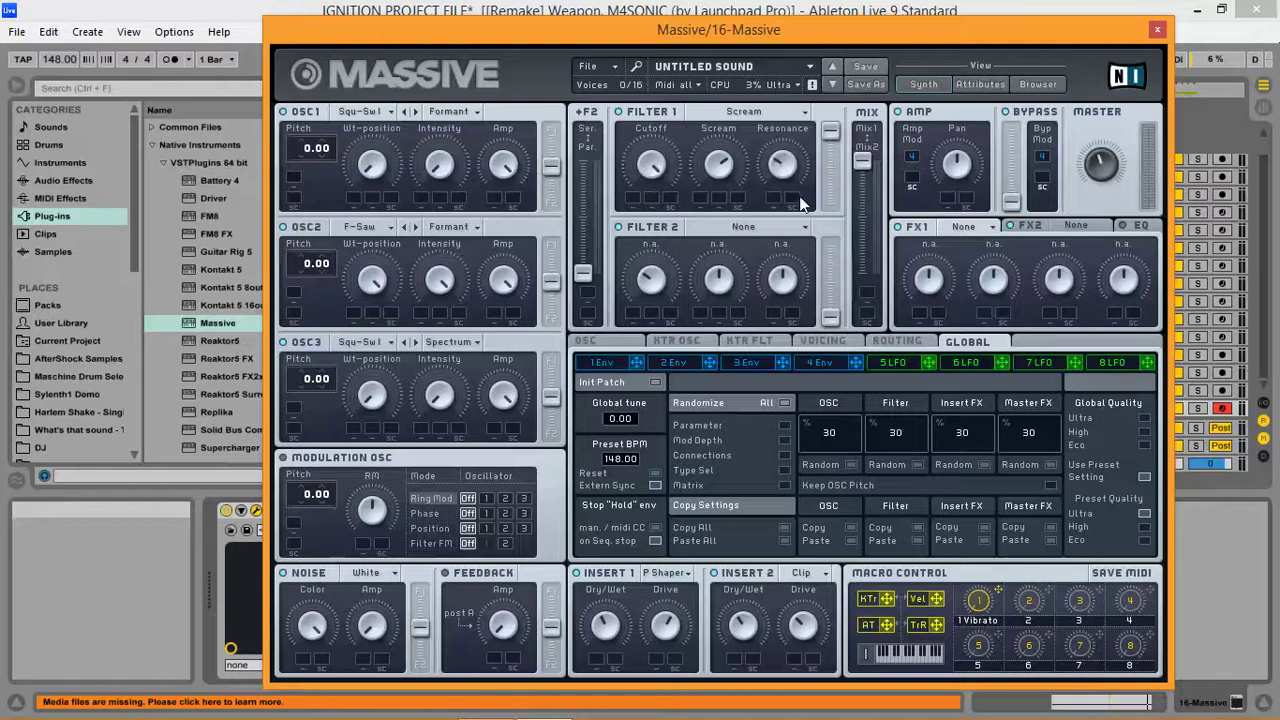
{"action": "mouse_move", "coordinate": [799, 188]}
{"action": "left_mouse_down"}
{"action": "mouse_move", "coordinate": [784, 178]}
{"action": "mouse_move", "coordinate": [790, 145]}
{"action": "mouse_move", "coordinate": [783, 190]}
{"action": "left_mouse_up"}
- Set the LFO 5 curve crossfade fully to the upper sine curve and align its phase to start at the lowest point
{"action": "left_click", "coordinate": [902, 361]}
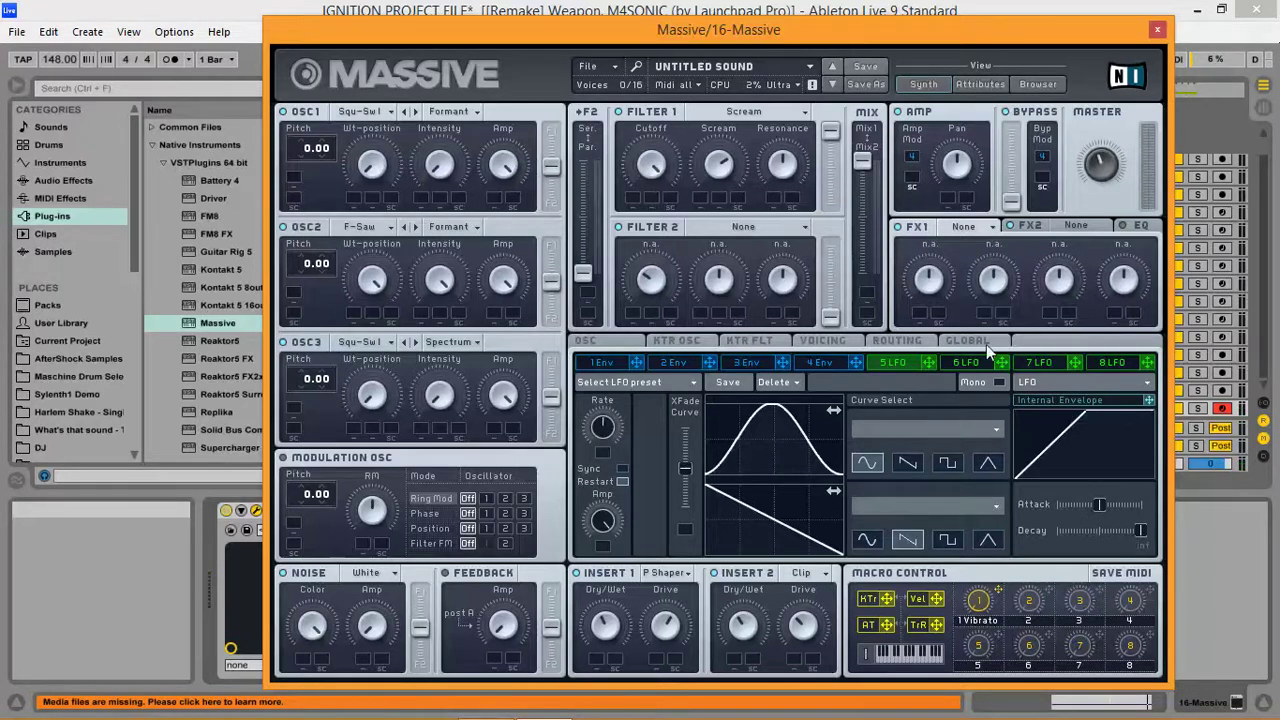
{"action": "left_click_drag", "start_coordinate": [686, 467], "coordinate": [703, 387]}
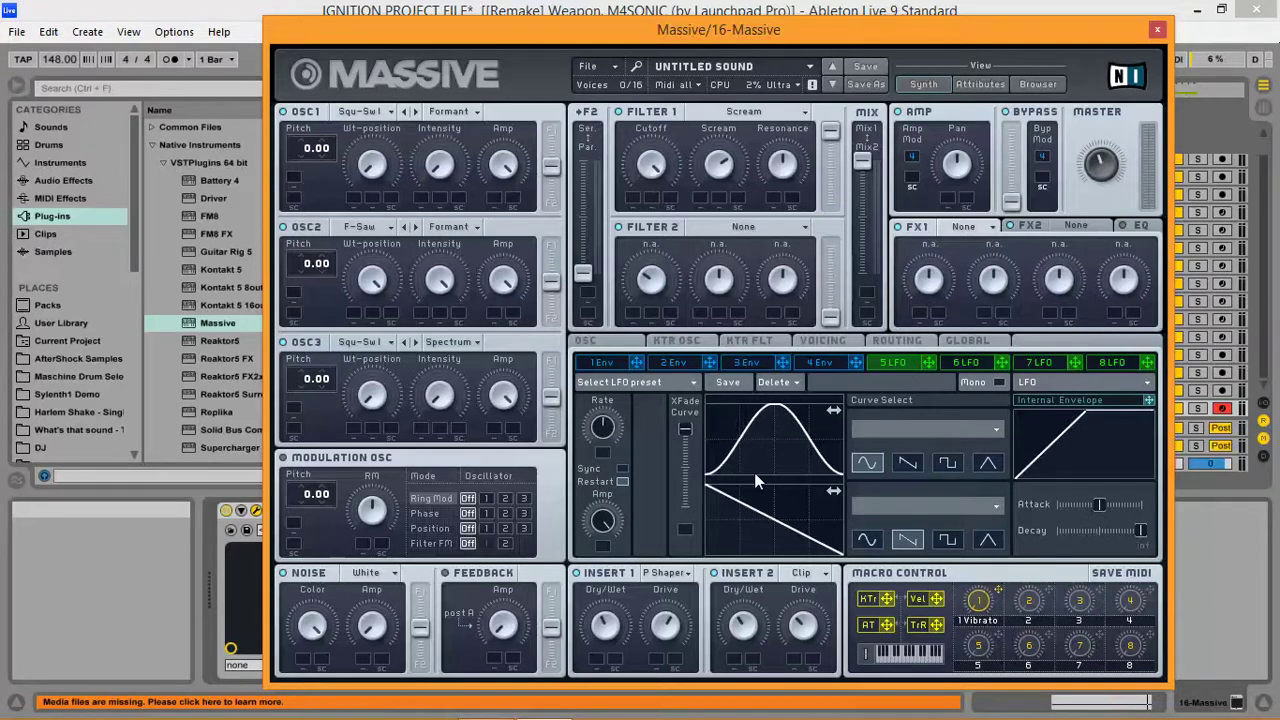
{"action": "left_click_drag", "start_coordinate": [806, 440], "coordinate": [720, 439]}
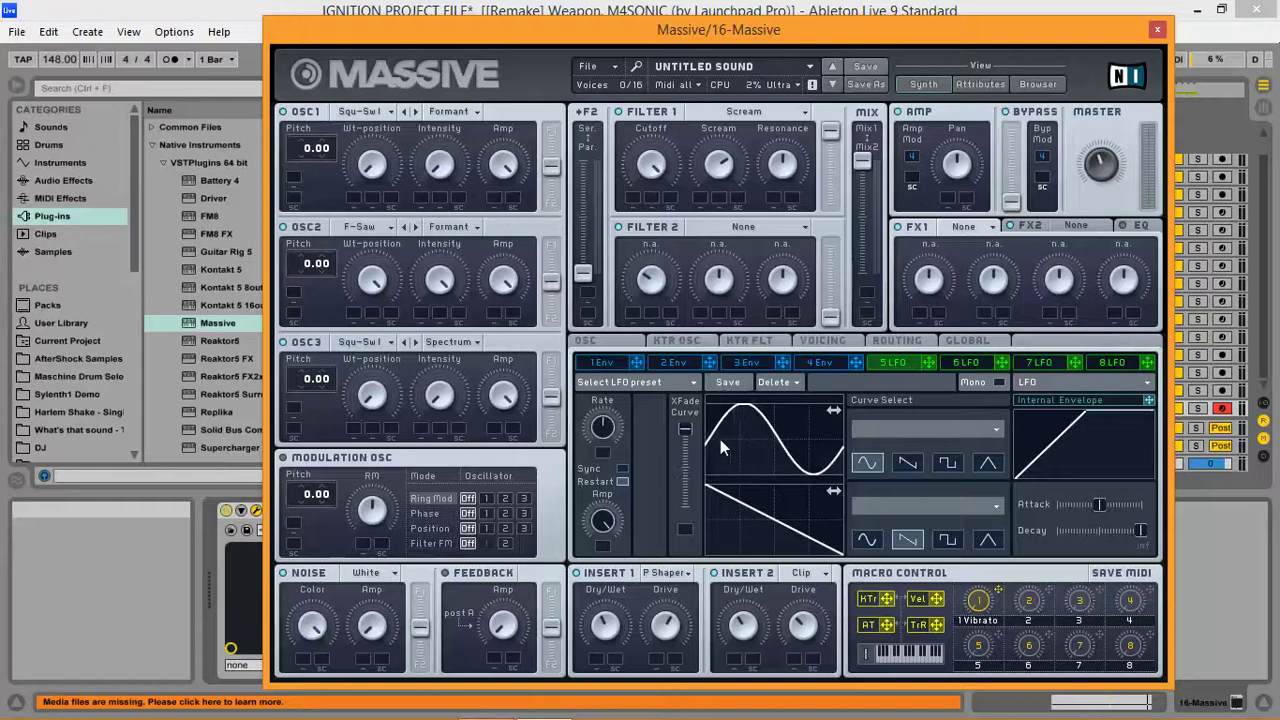
{"action": "left_click_drag", "start_coordinate": [836, 462], "coordinate": [775, 464]}
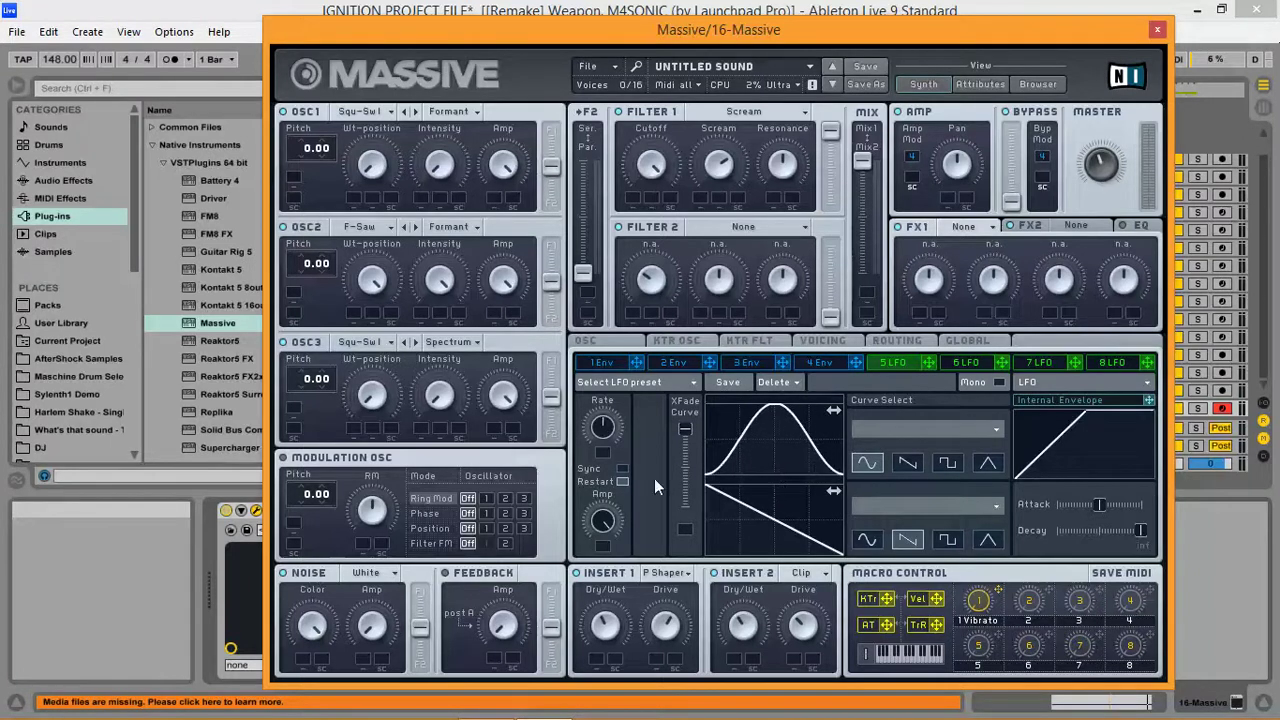
- Sync LFO 5 to the tempo at a 1/12 ratio and assign it to the Amp sidechain slot
{"action": "left_click", "coordinate": [622, 468]}
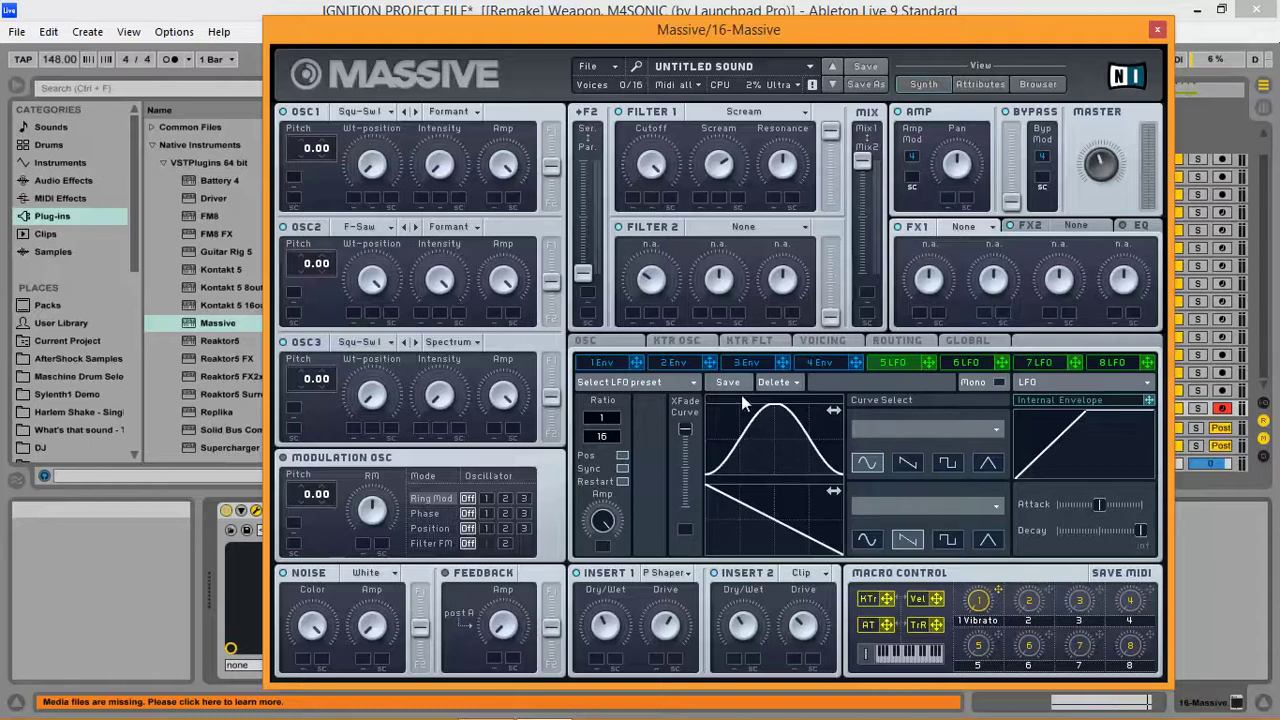
{"action": "left_click_drag", "start_coordinate": [765, 474], "coordinate": [834, 551]}
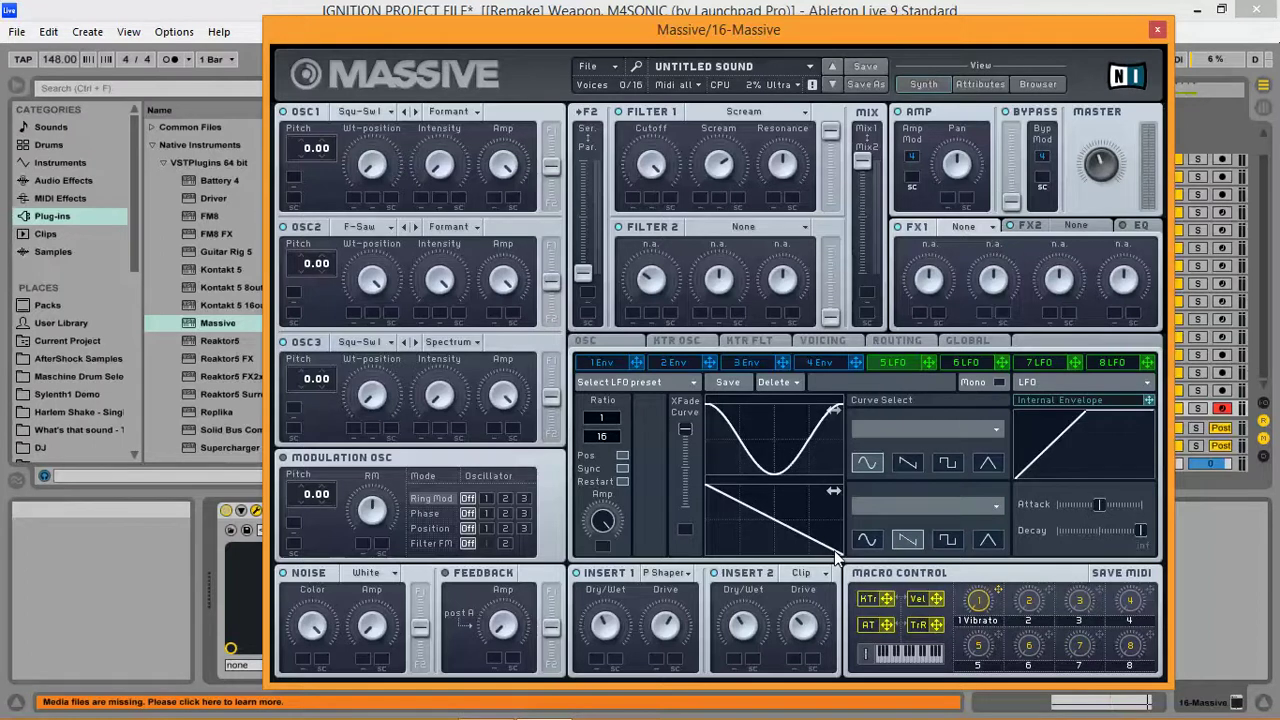
{"action": "left_click_drag", "start_coordinate": [840, 430], "coordinate": [770, 413]}
{"action": "left_click_drag", "start_coordinate": [621, 444], "coordinate": [621, 440]}
{"action": "scroll", "coordinate": [619, 443], "scroll_direction": "down", "scroll_amount": 4}
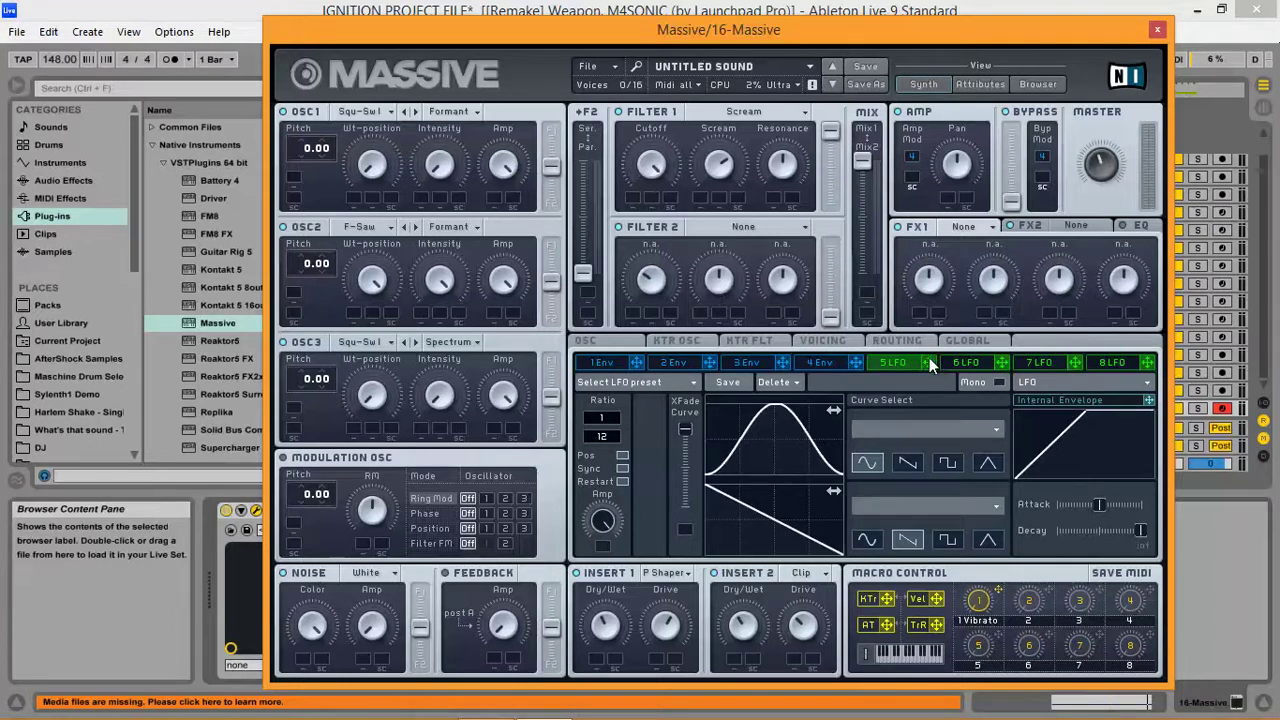
{"action": "left_click_drag", "start_coordinate": [929, 357], "coordinate": [911, 177]}
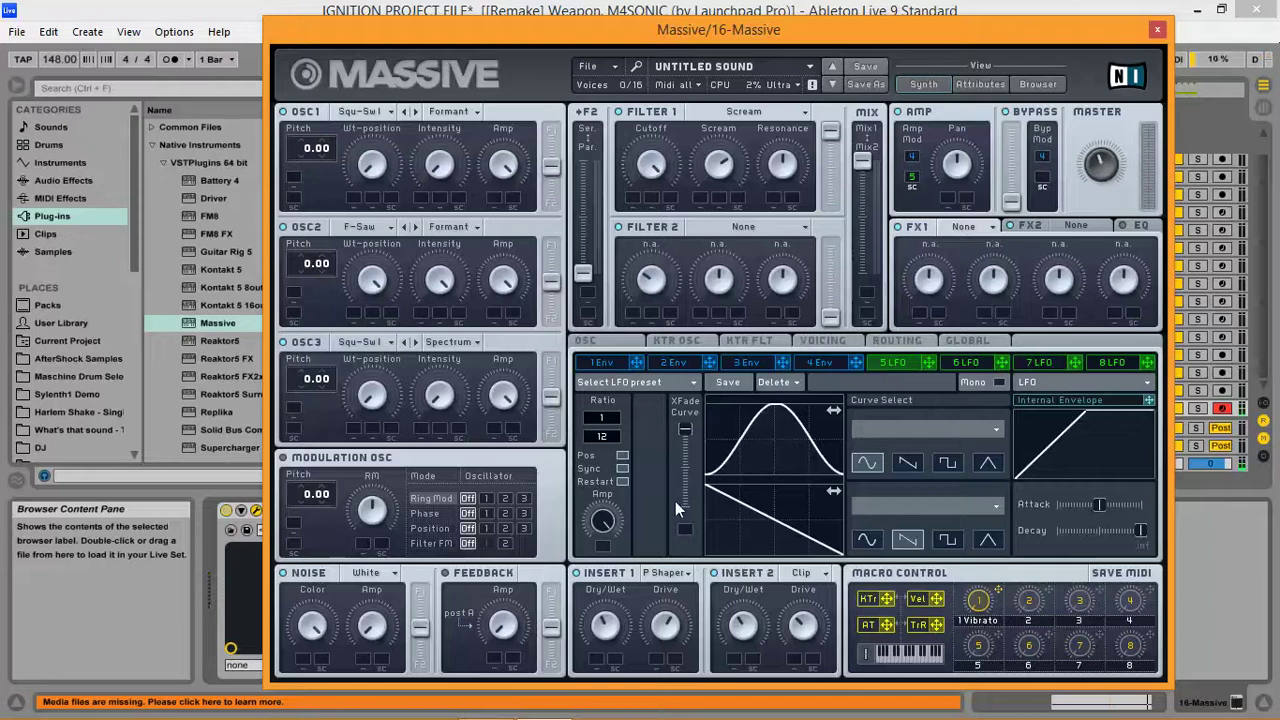
- Set Unisono to 2 in the voicing settings and check envelope 4
{"action": "left_click", "coordinate": [824, 341]}
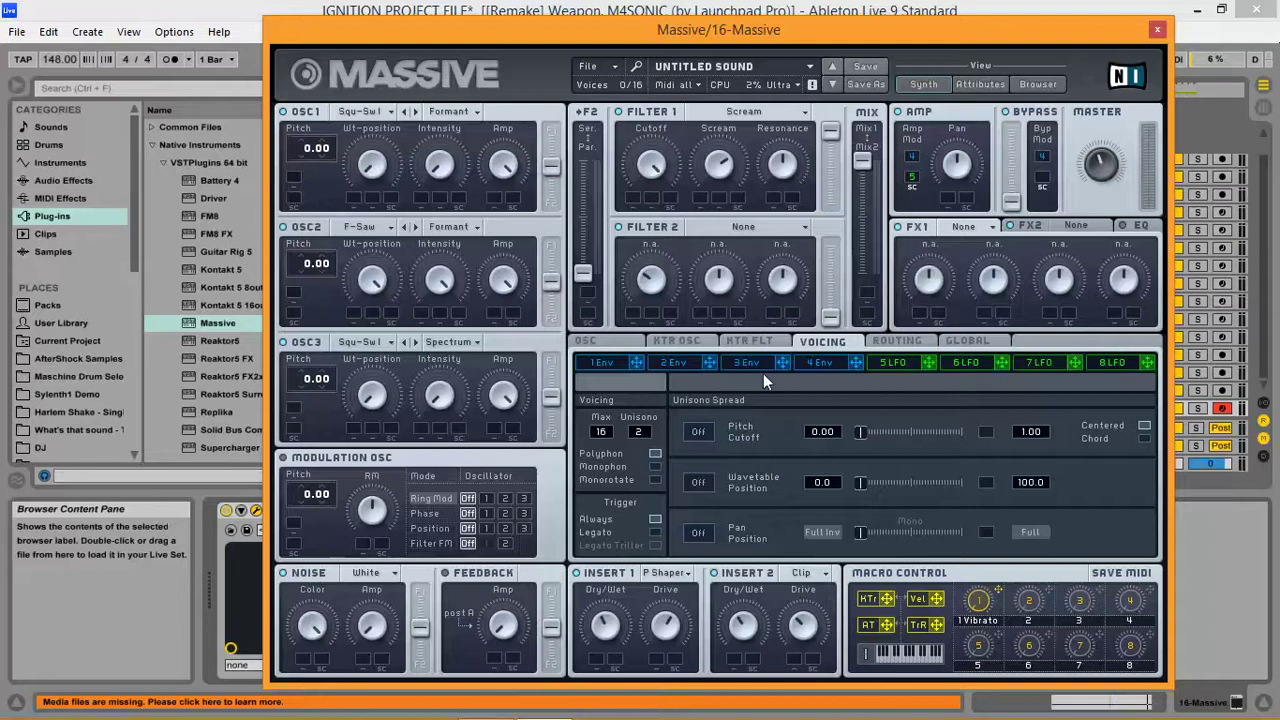
{"action": "left_click", "coordinate": [816, 362]}
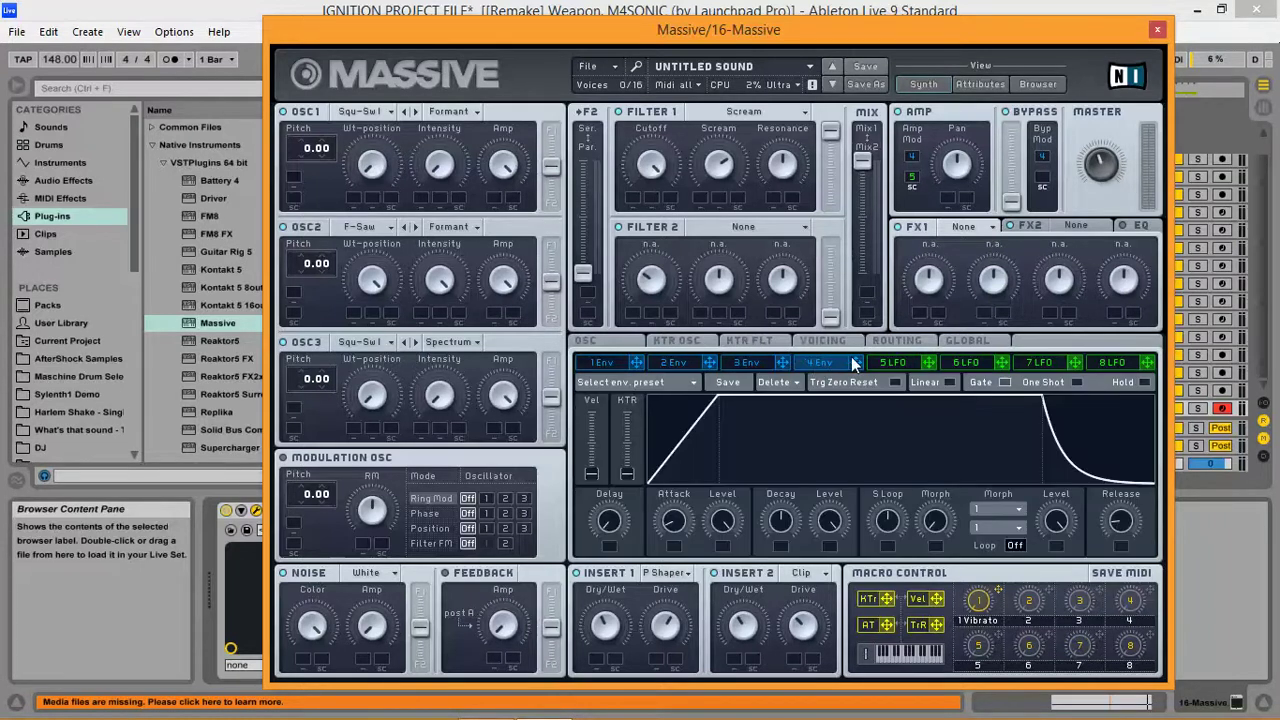
{"action": "left_click", "coordinate": [852, 338]}
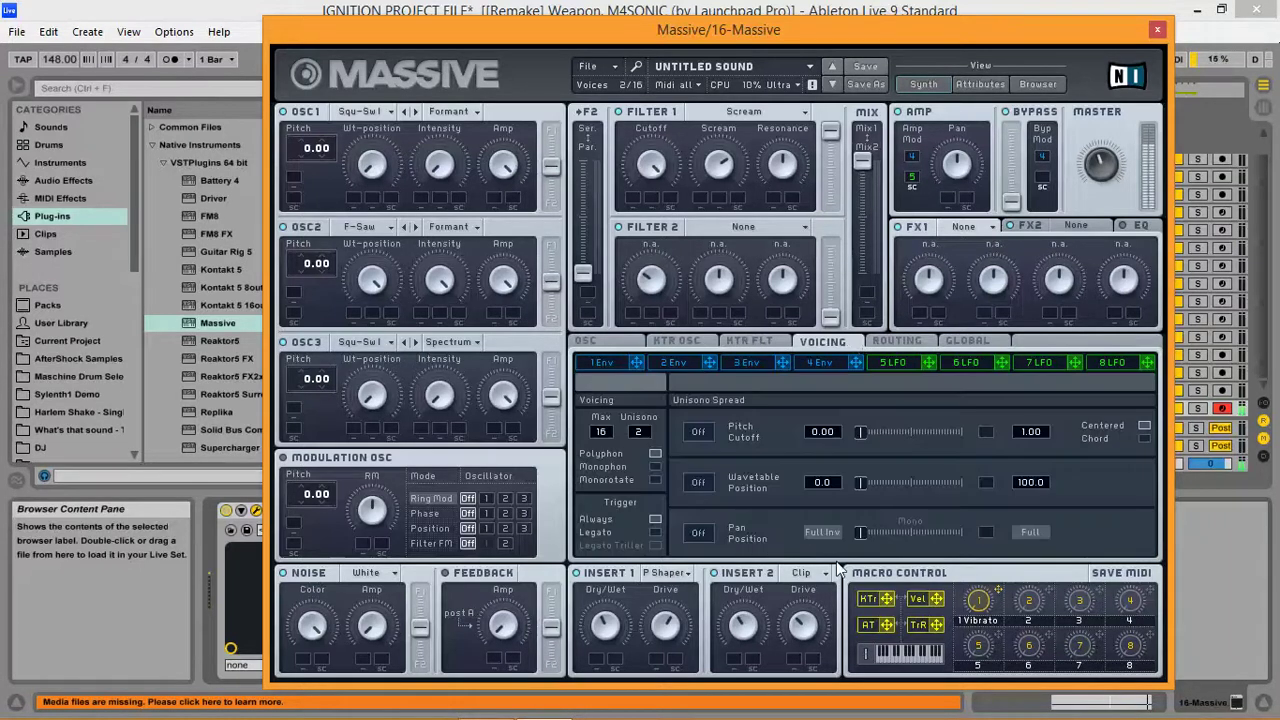
- Set FX1 to Classic Tube and FX2 to Dimension Expander with a reduced size, then close the plug-in window
{"action": "left_click", "coordinate": [965, 226]}
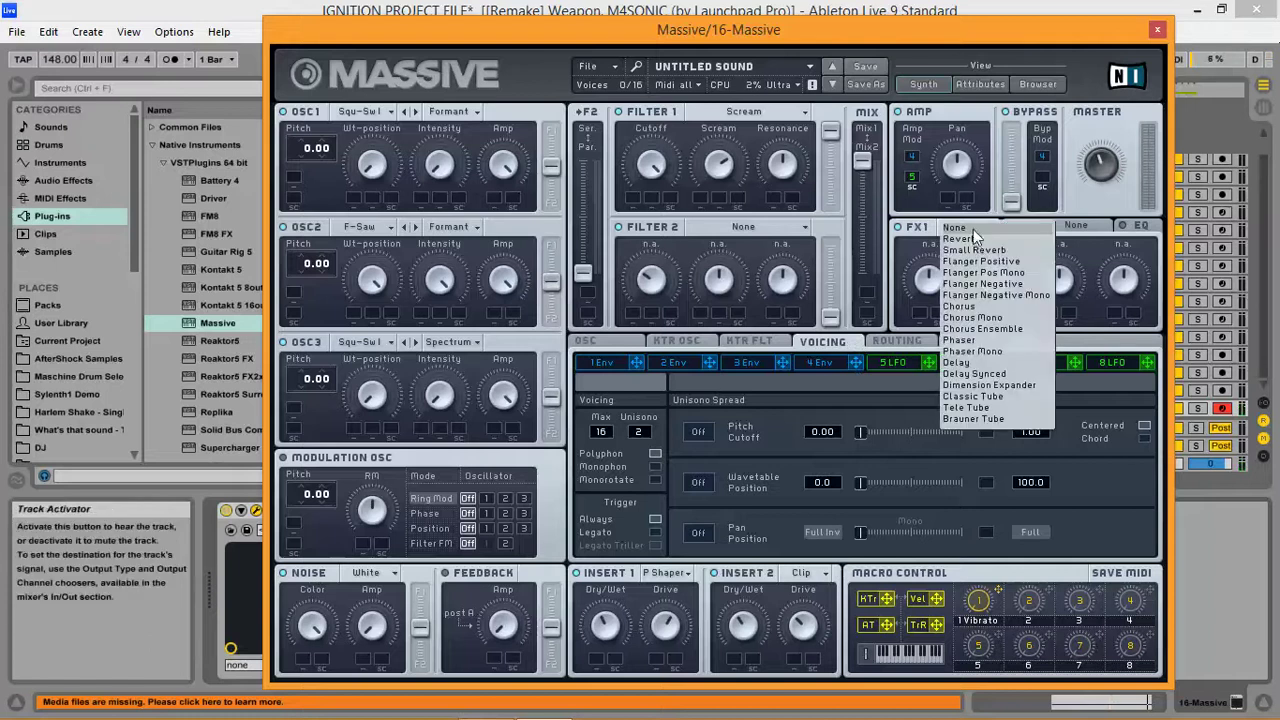
{"action": "left_click", "coordinate": [979, 397]}
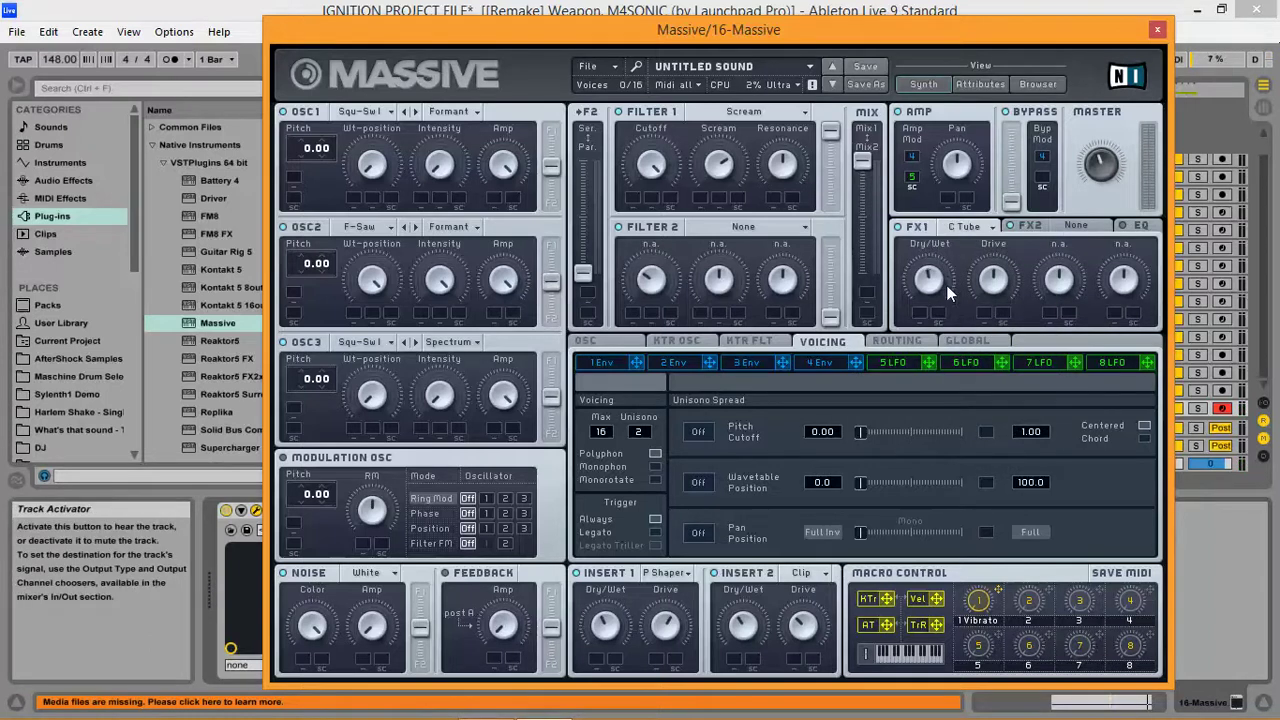
{"action": "left_click", "coordinate": [1086, 224]}
{"action": "left_click", "coordinate": [1092, 391]}
{"action": "left_click_drag", "start_coordinate": [994, 282], "coordinate": [992, 298]}
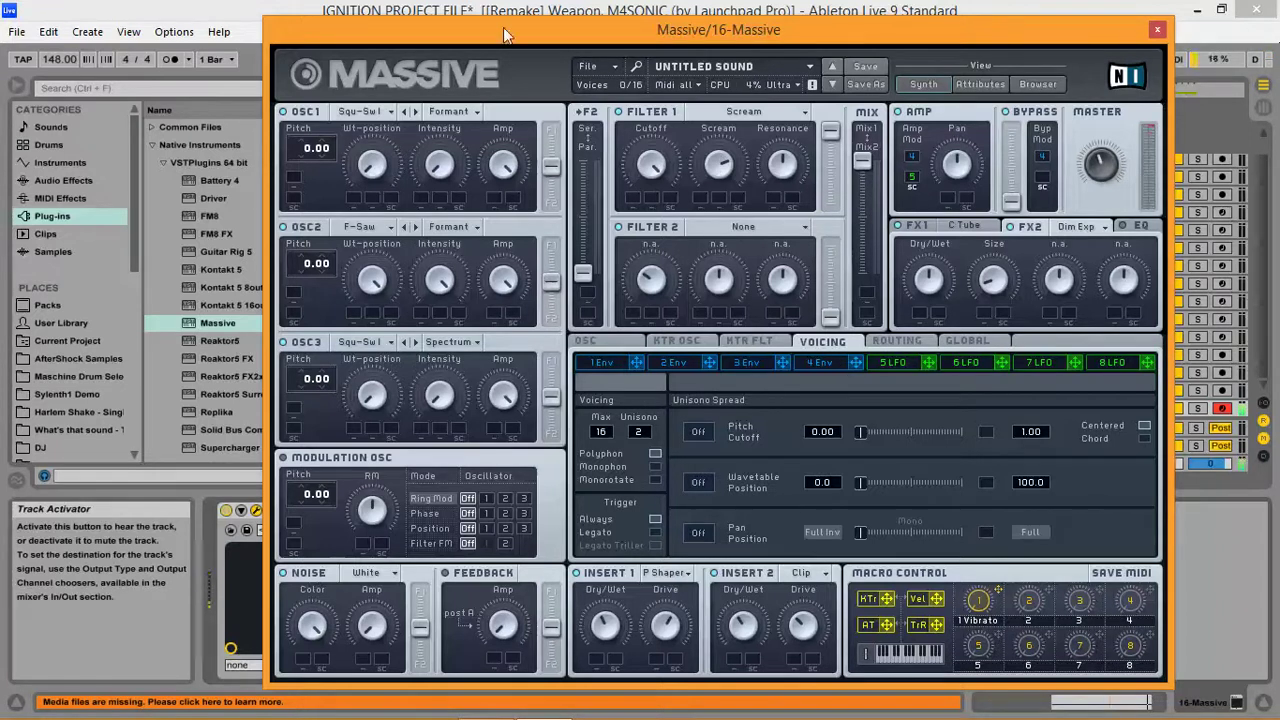
{"action": "left_click", "coordinate": [1156, 31]}
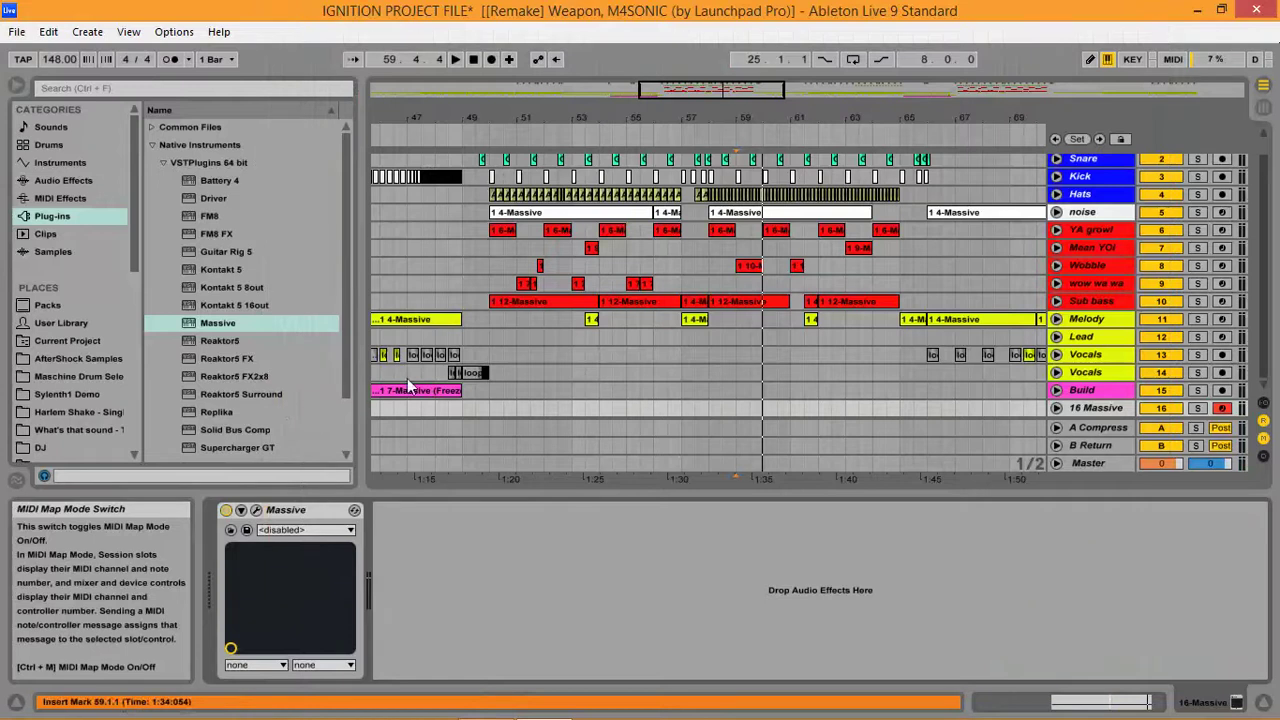
- Reopen the Massive window and set the pitch of OSC1, OSC2 and OSC3 to -12.00
{"action": "left_click", "coordinate": [256, 510]}
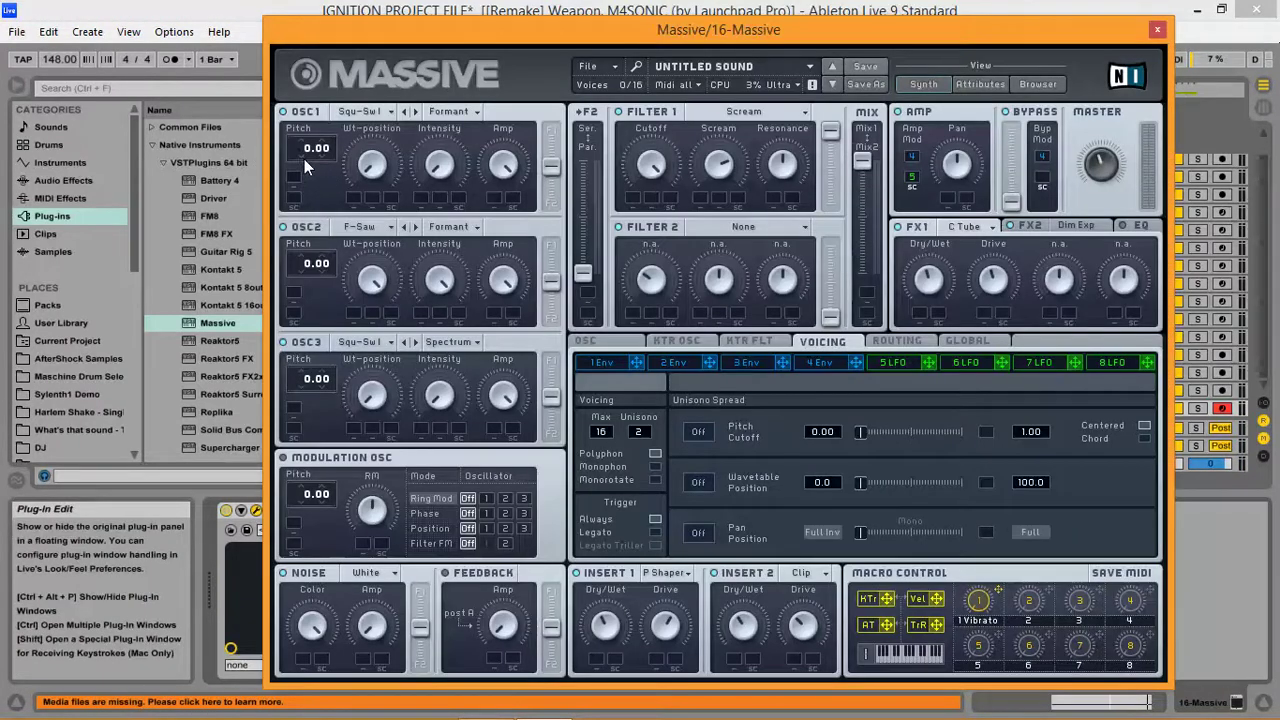
{"action": "left_click_drag", "start_coordinate": [306, 166], "coordinate": [301, 148]}
{"action": "left_click_drag", "start_coordinate": [304, 266], "coordinate": [302, 291]}
{"action": "left_click_drag", "start_coordinate": [303, 390], "coordinate": [307, 352]}
- Assign macro 2 to OSC1's Wt-position and Intensity with a full modulation range
{"action": "left_click_drag", "start_coordinate": [754, 384], "coordinate": [421, 199]}
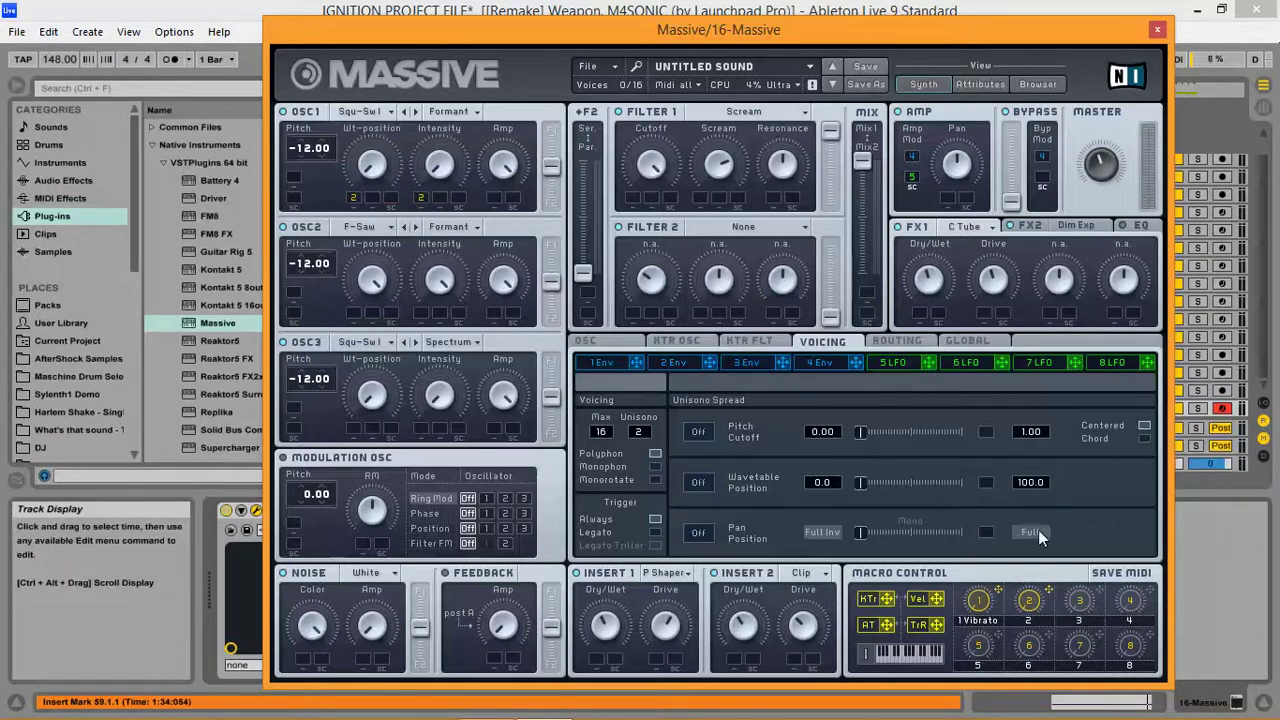
{"action": "left_click_drag", "start_coordinate": [421, 198], "coordinate": [421, 170]}
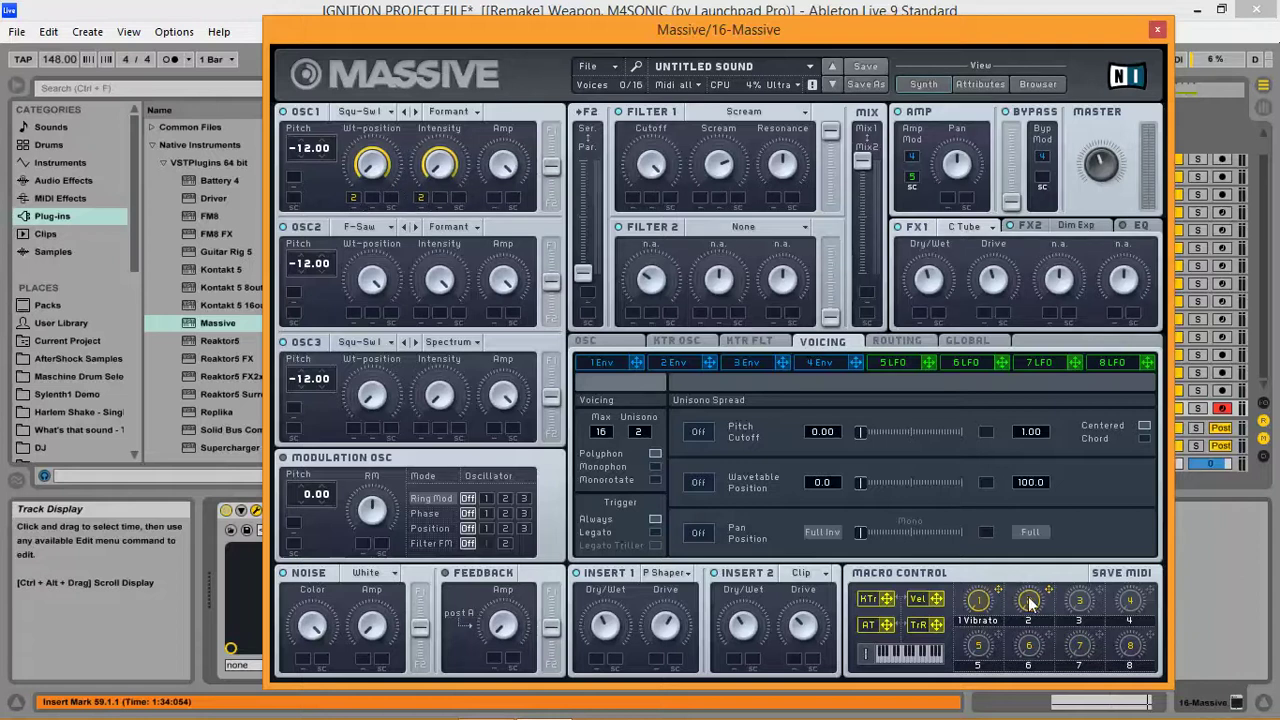
- Try out the macro 2 sweep and Filter 1's Scream amount, and close the Massive window
{"action": "left_click_drag", "start_coordinate": [1032, 597], "coordinate": [1036, 563]}
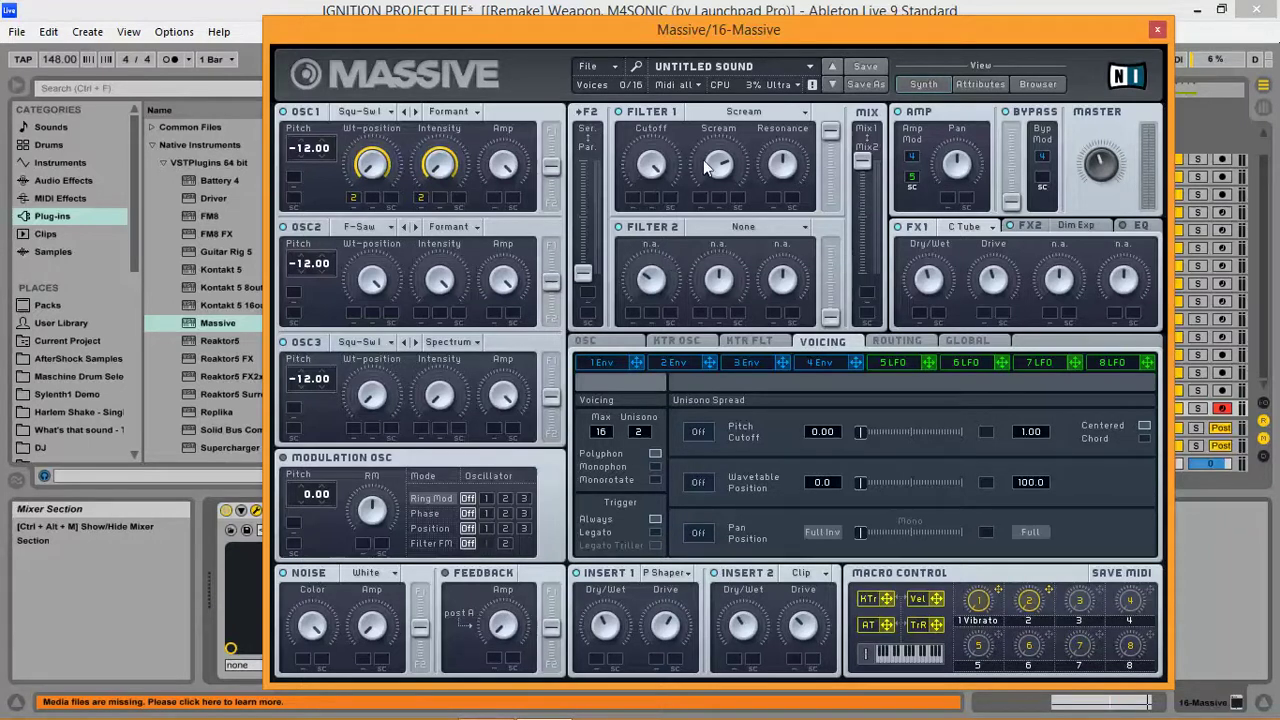
{"action": "left_click_drag", "start_coordinate": [705, 163], "coordinate": [707, 149]}
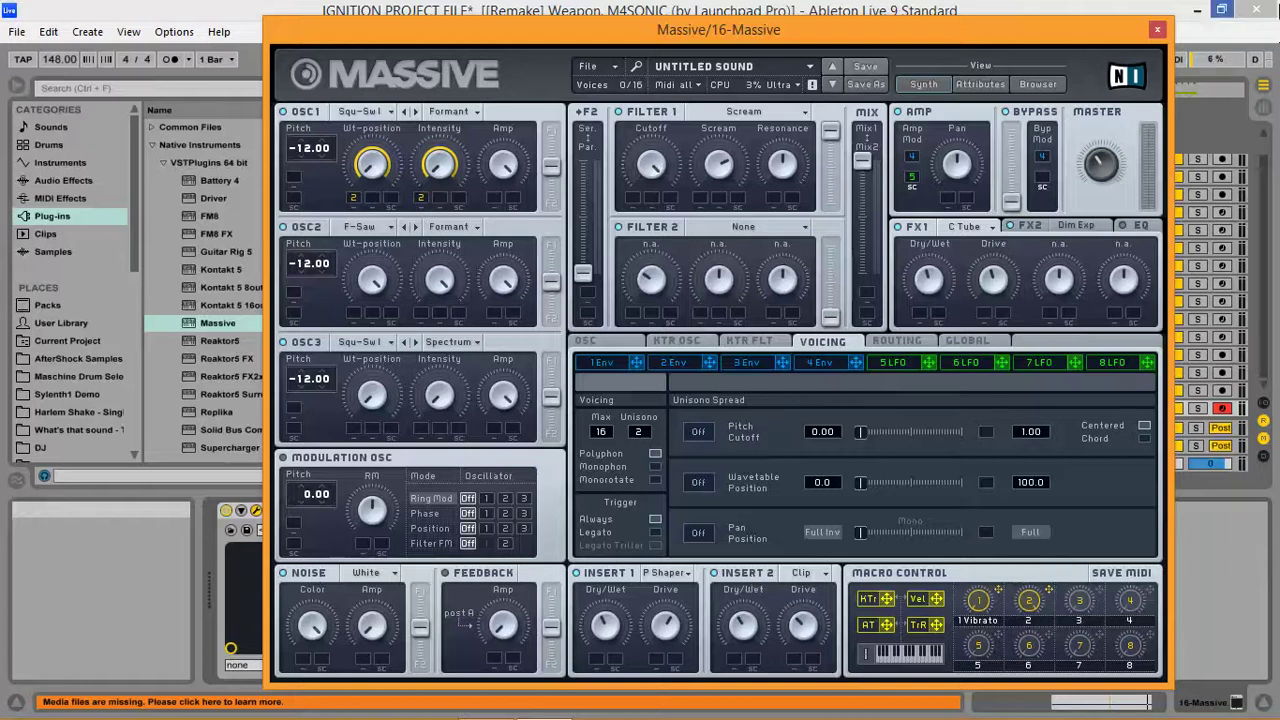
{"action": "left_click", "coordinate": [1158, 30]}
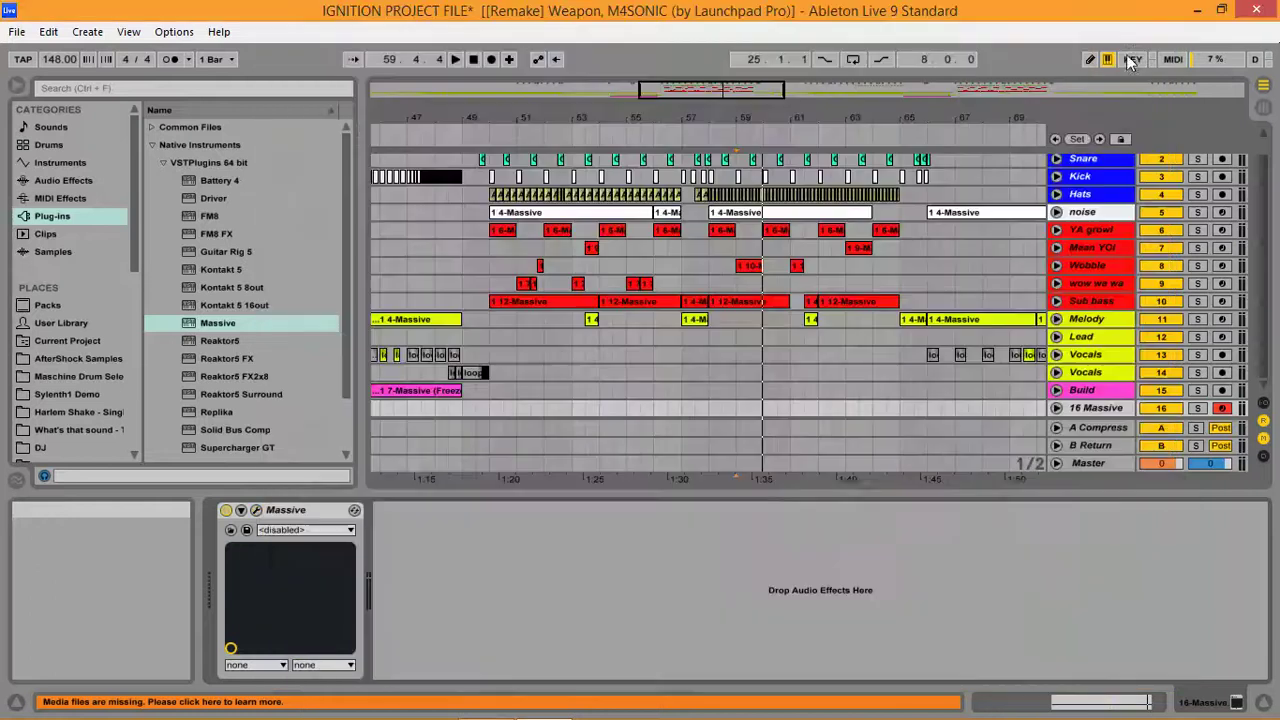
- Hide the device view and play the arrangement's first drop section, between bars 49 and 65
{"action": "left_click", "coordinate": [706, 491]}
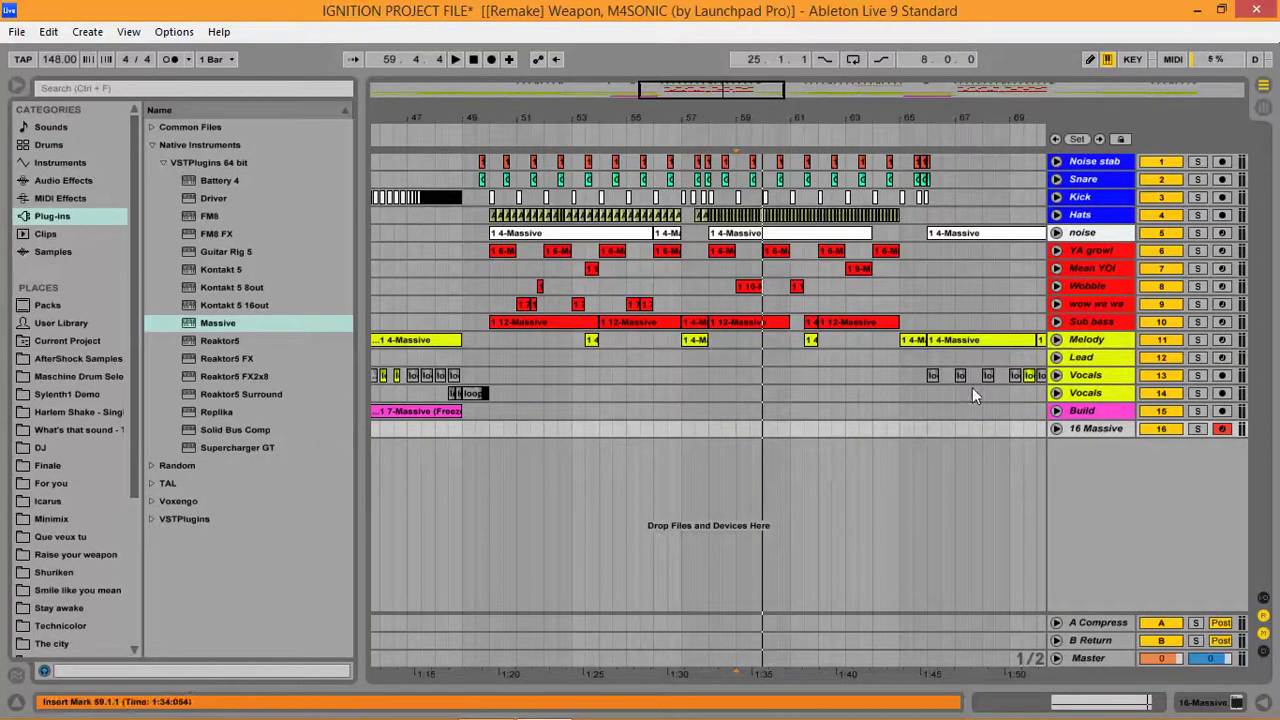
{"action": "mouse_move", "coordinate": [517, 119]}
{"action": "left_mouse_down"}
{"action": "mouse_move", "coordinate": [774, 117]}
{"action": "mouse_move", "coordinate": [835, 80]}
{"action": "mouse_move", "coordinate": [632, 60]}
{"action": "mouse_move", "coordinate": [936, 100]}
{"action": "mouse_move", "coordinate": [523, 117]}
{"action": "left_mouse_up"}
{"action": "left_click", "coordinate": [460, 59]}
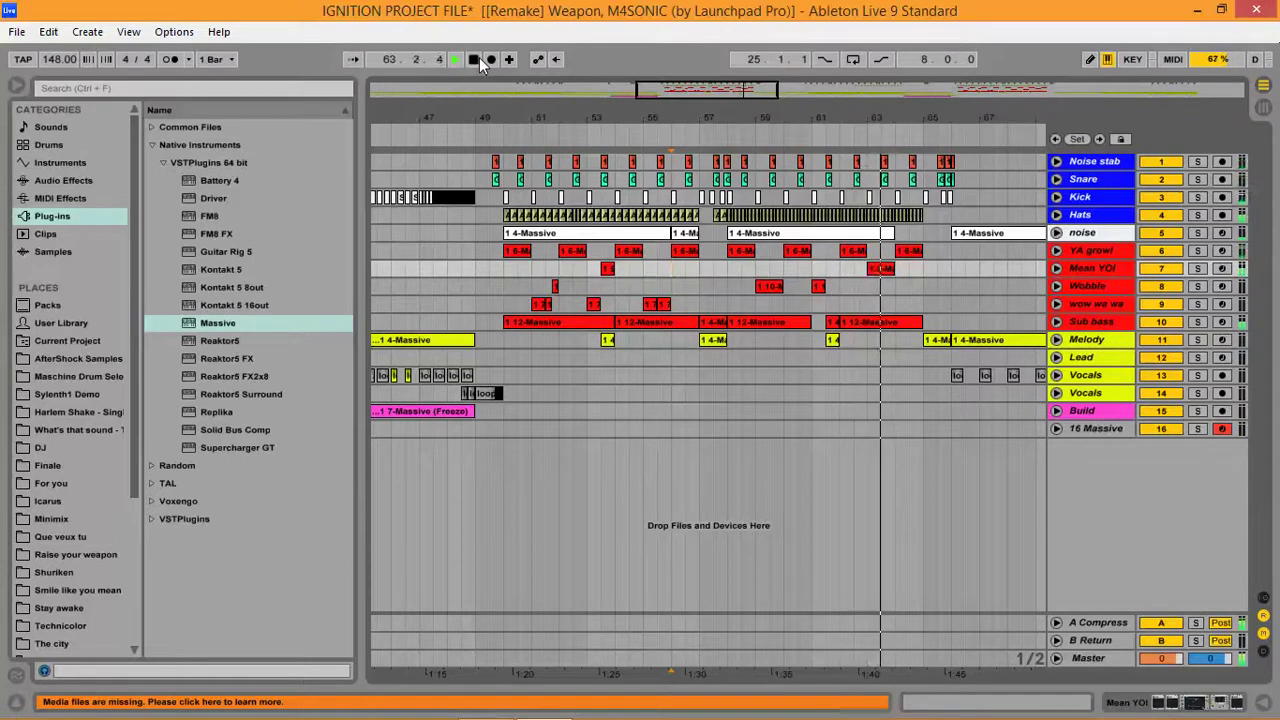
- Play the second drop from bar 108, stop playback and show the whole arrangement
{"action": "scroll", "coordinate": [713, 260], "scroll_direction": "right", "scroll_amount": 15}
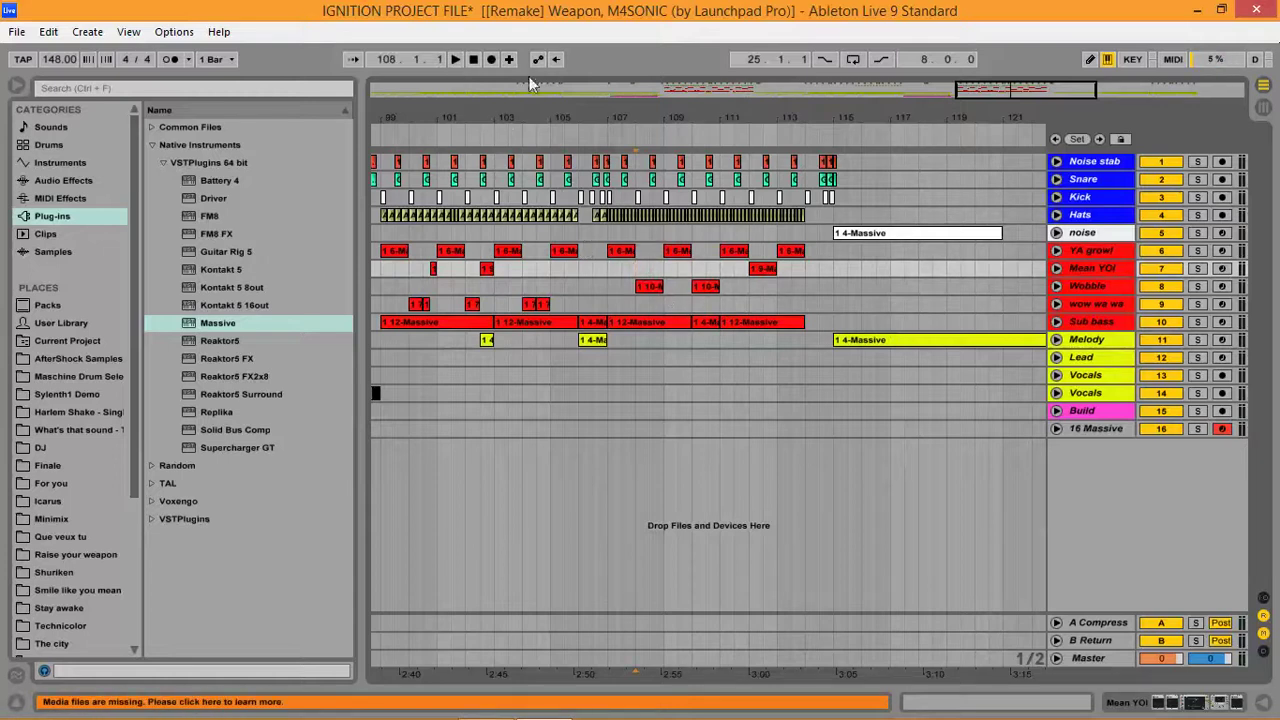
{"action": "left_click", "coordinate": [456, 61]}
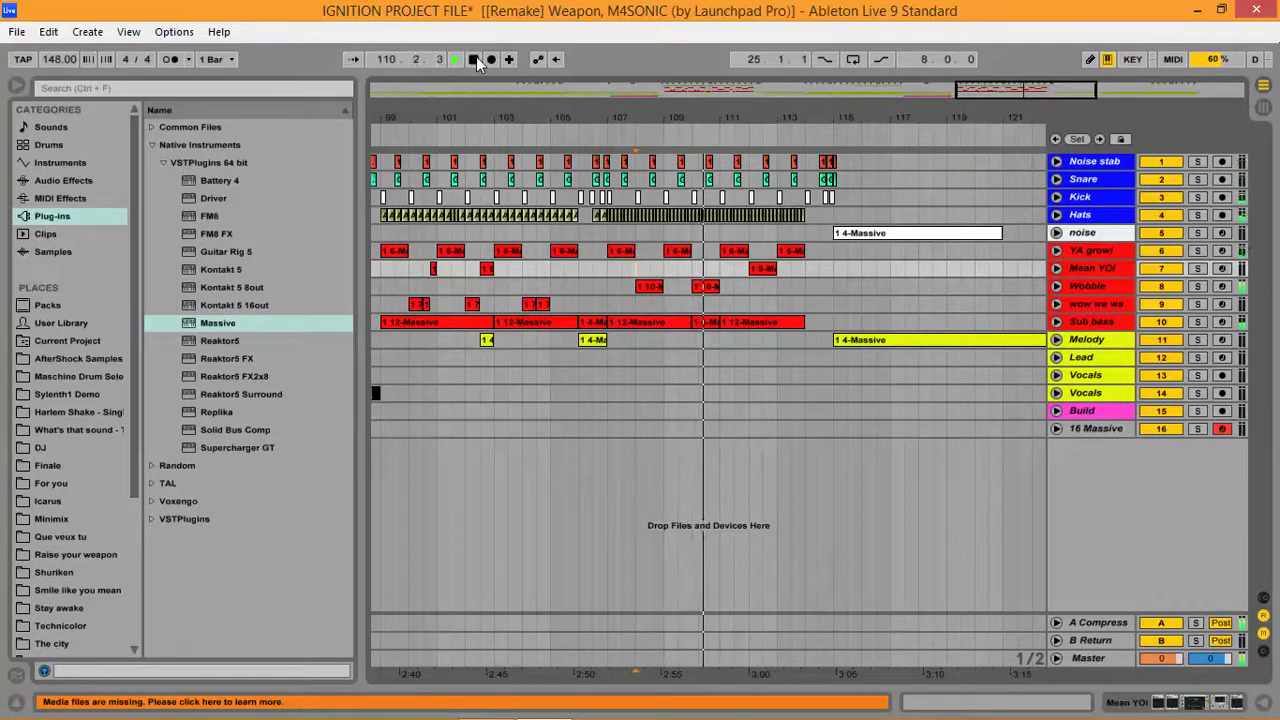
{"action": "left_click", "coordinate": [475, 60]}
{"action": "left_click_drag", "start_coordinate": [838, 117], "coordinate": [838, 46]}
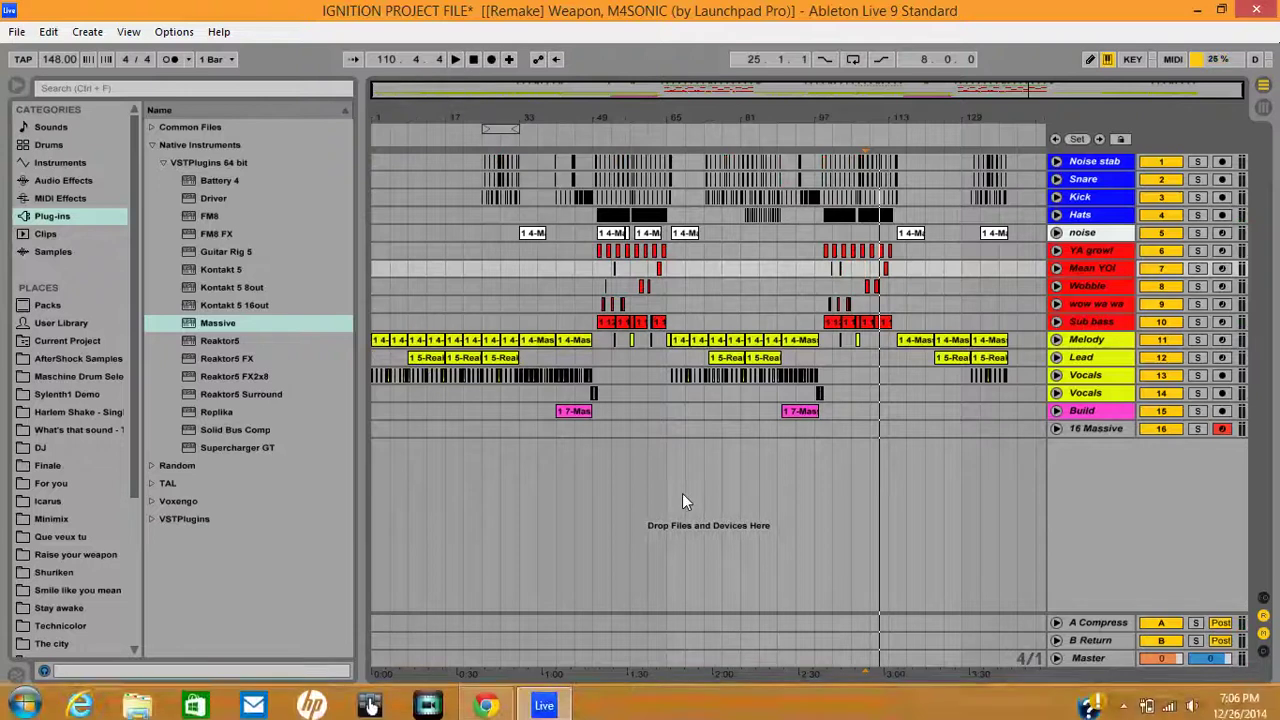